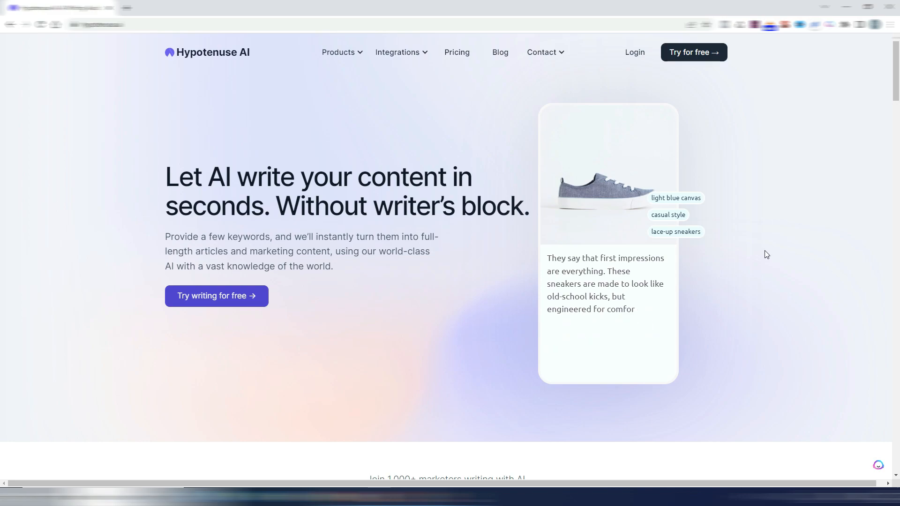
pyautogui.moveTo(894, 60)
pyautogui.mouseDown()
pyautogui.moveTo(896, 214)
pyautogui.moveTo(896, 60)
pyautogui.mouseUp()
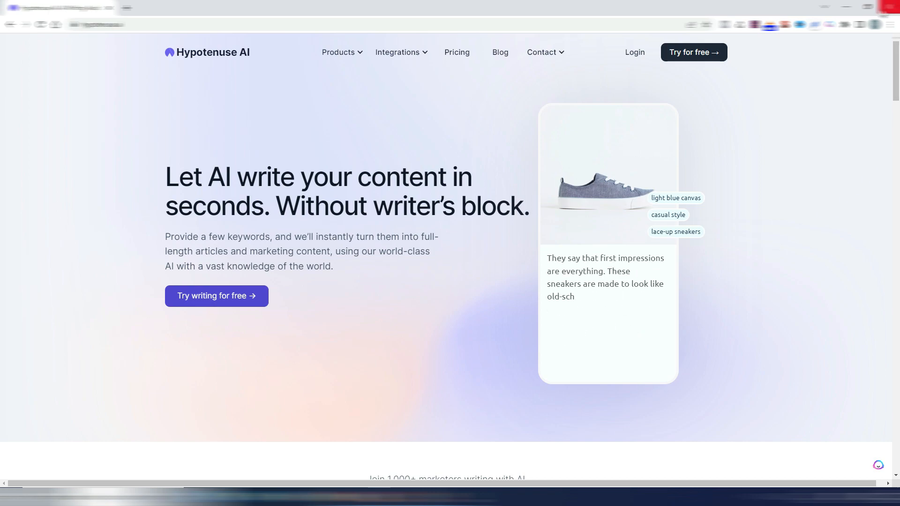
pyautogui.moveTo(895, 69)
pyautogui.mouseDown()
pyautogui.moveTo(896, 435)
pyautogui.moveTo(896, 75)
pyautogui.mouseUp()
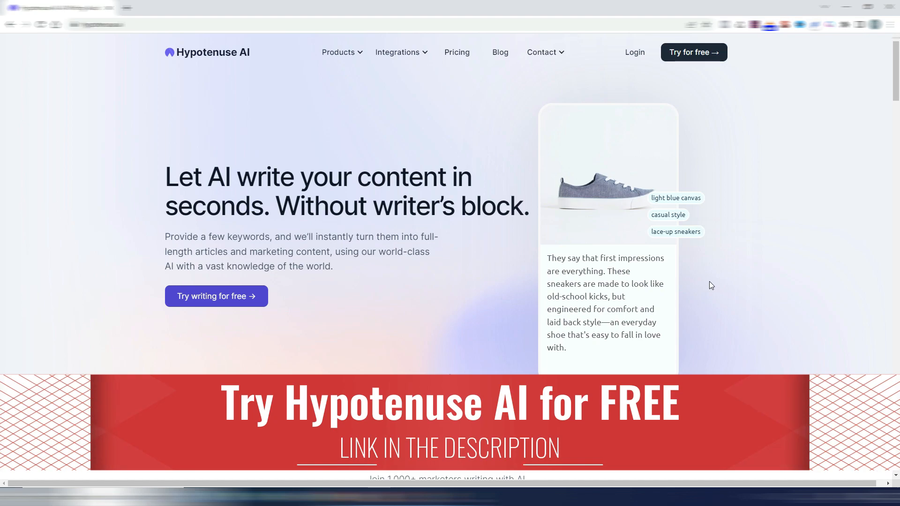
pyautogui.moveTo(341, 52)
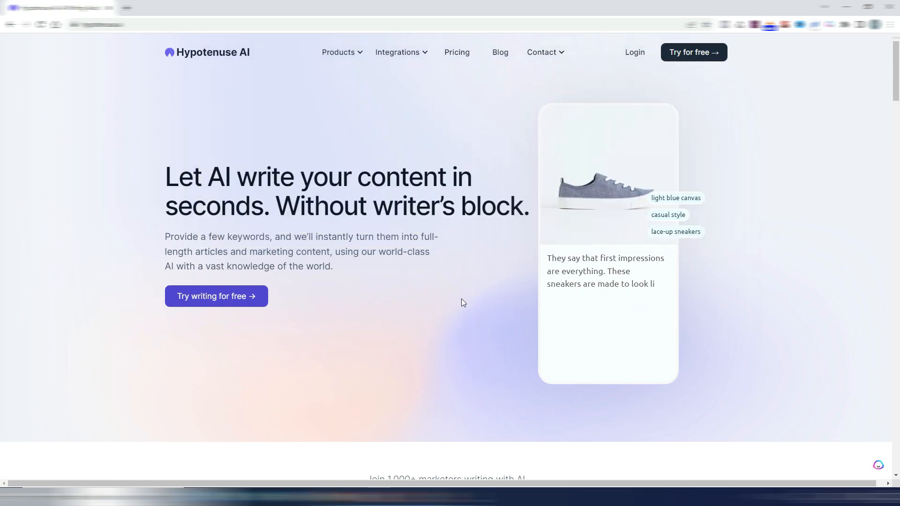
# - Open the pricing page and view the Growth plan's price for 700 credits
pyautogui.click(468, 52)
pyautogui.scroll(-3, 1, 102)
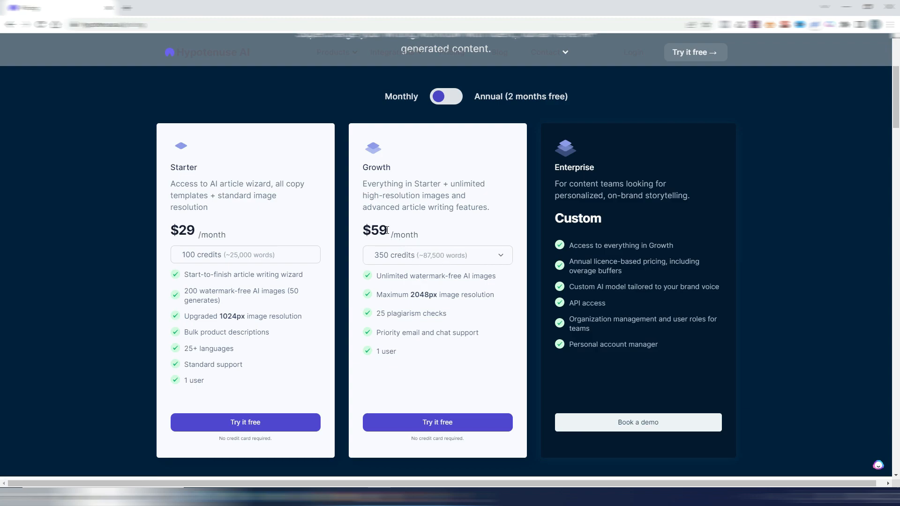
pyautogui.moveTo(389, 232); pyautogui.dragTo(361, 232)
pyautogui.click(360, 233)
pyautogui.click(502, 259)
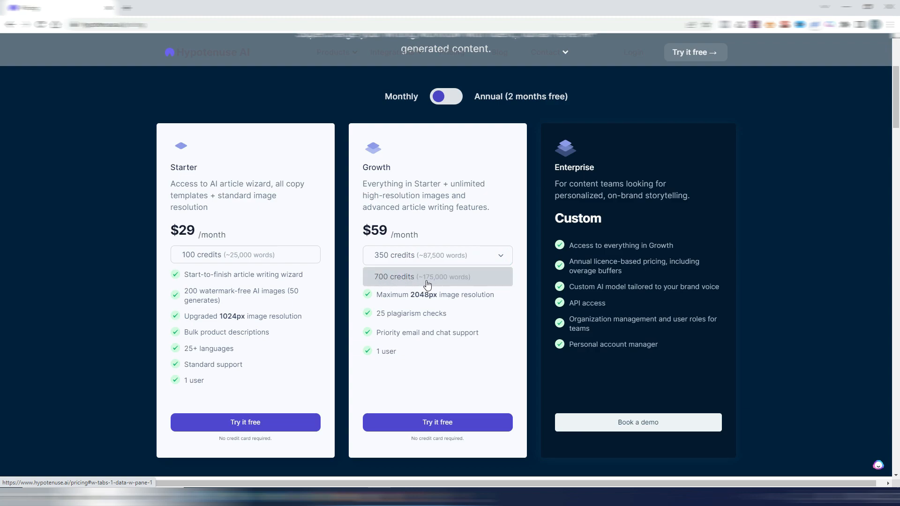
pyautogui.click(453, 278)
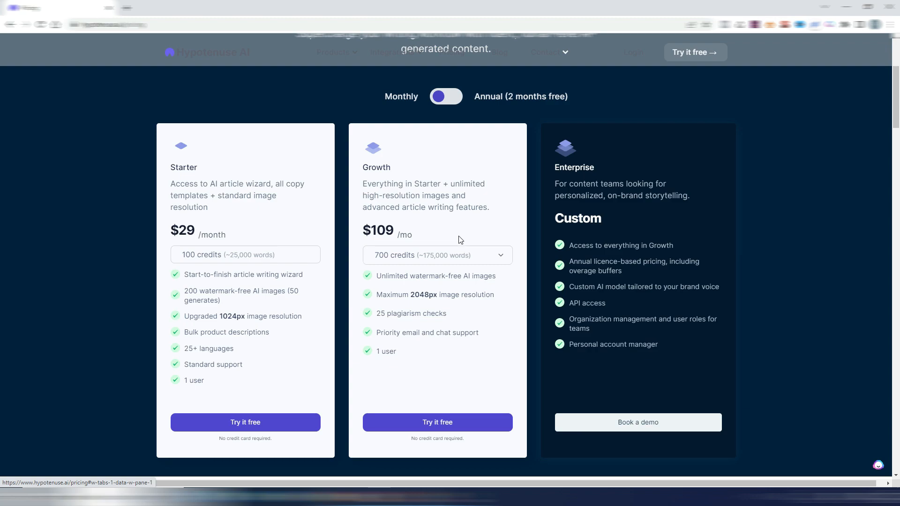
# - Return the Growth plan to 350 credits and switch the pricing to annual billing
pyautogui.click(459, 257)
pyautogui.click(458, 276)
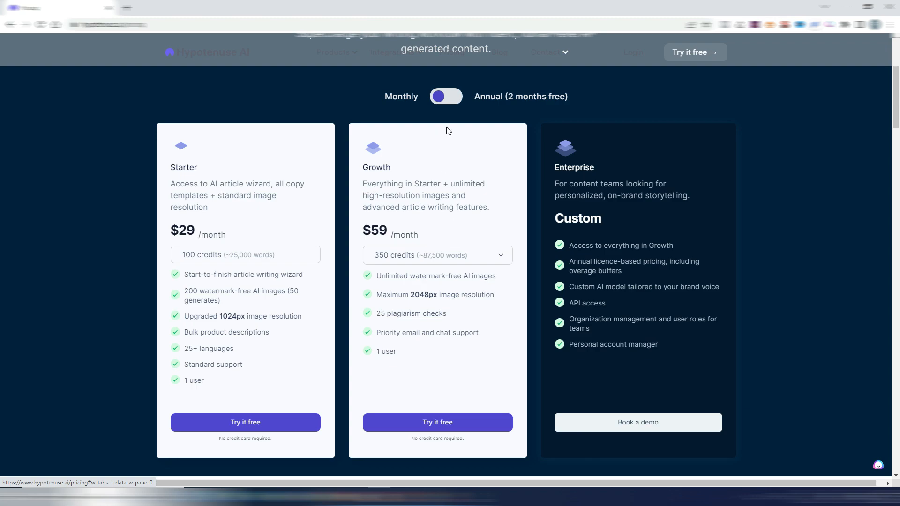
pyautogui.click(445, 98)
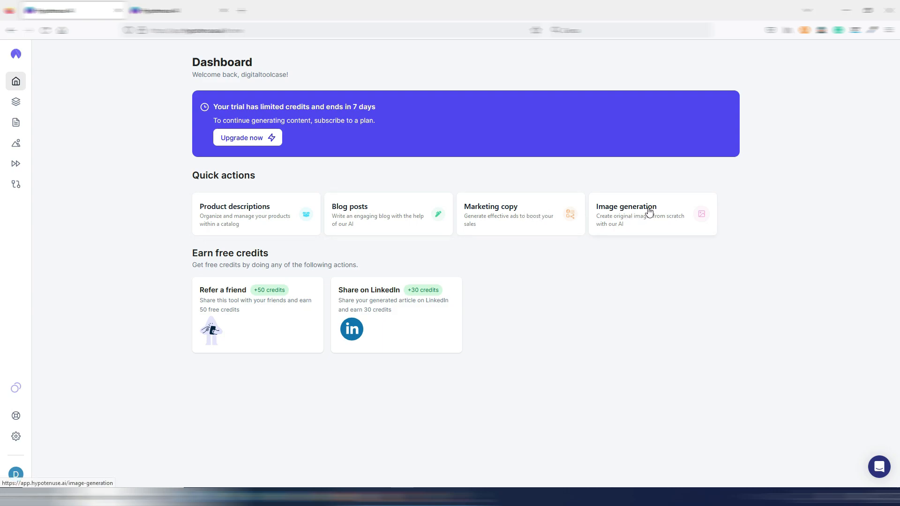
# - Open Image Generation and examine the type, aesthetic, and mood and lighting options for guided image descriptions
pyautogui.moveTo(23, 443)
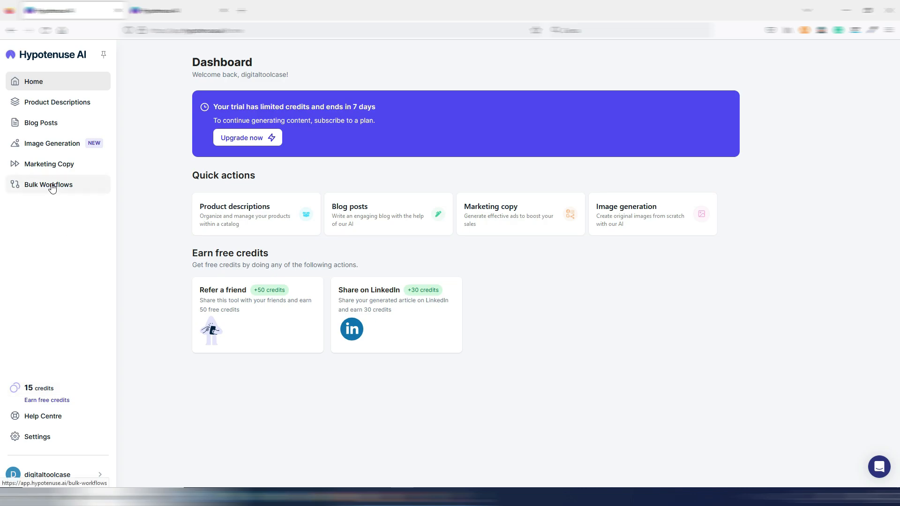
pyautogui.click(50, 146)
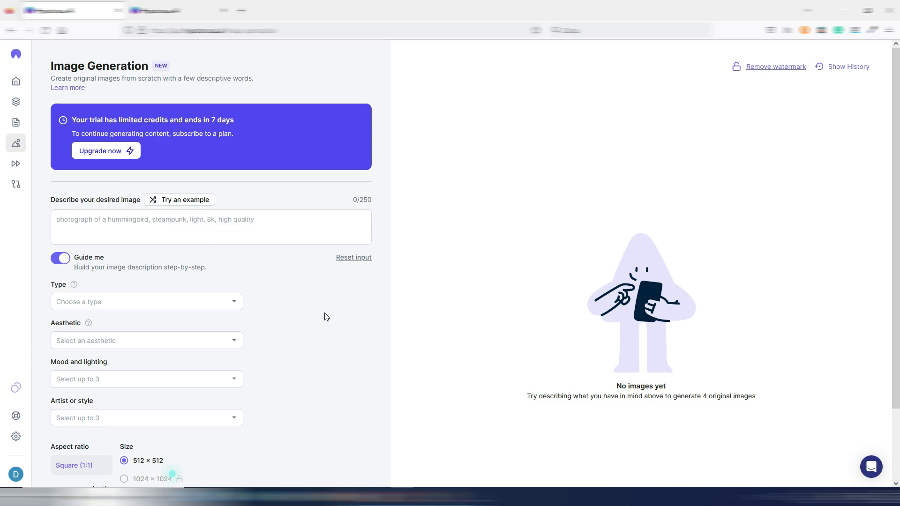
pyautogui.scroll(-1, 324, 316)
pyautogui.click(139, 253)
pyautogui.click(140, 253)
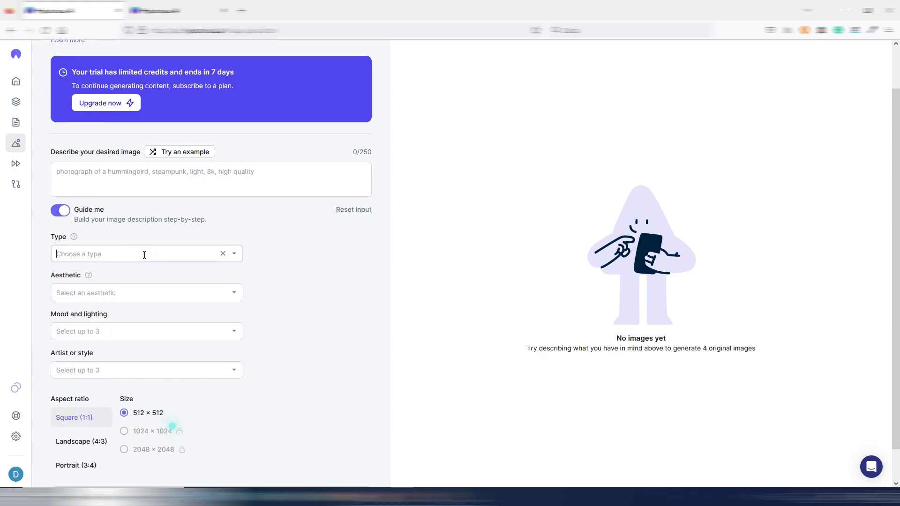
pyautogui.click(146, 293)
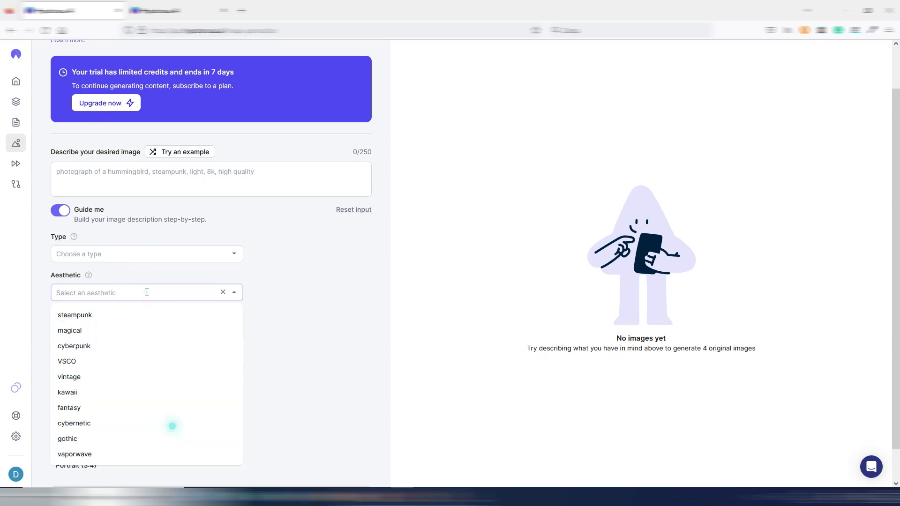
pyautogui.click(146, 292)
pyautogui.click(152, 332)
pyautogui.click(151, 332)
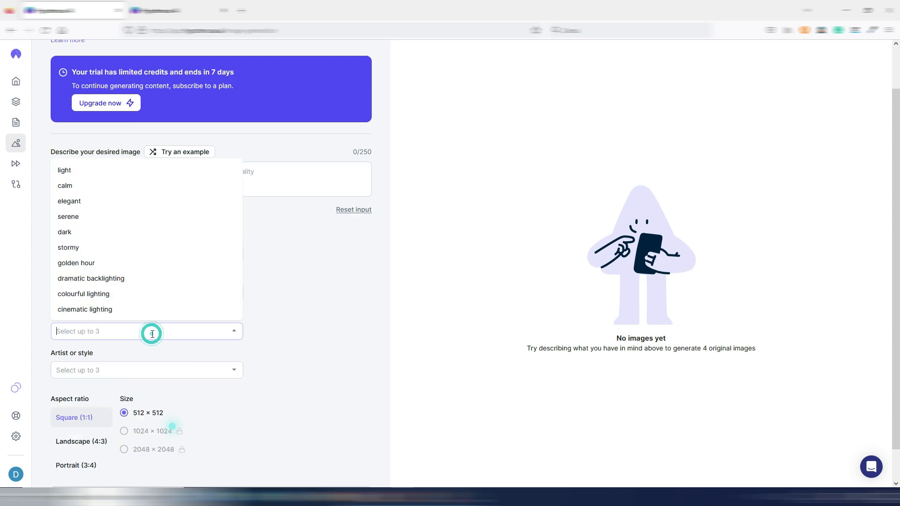
pyautogui.scroll(1, 211, 281)
# - Go to Blog Posts and start a new blog post
pyautogui.moveTo(43, 107)
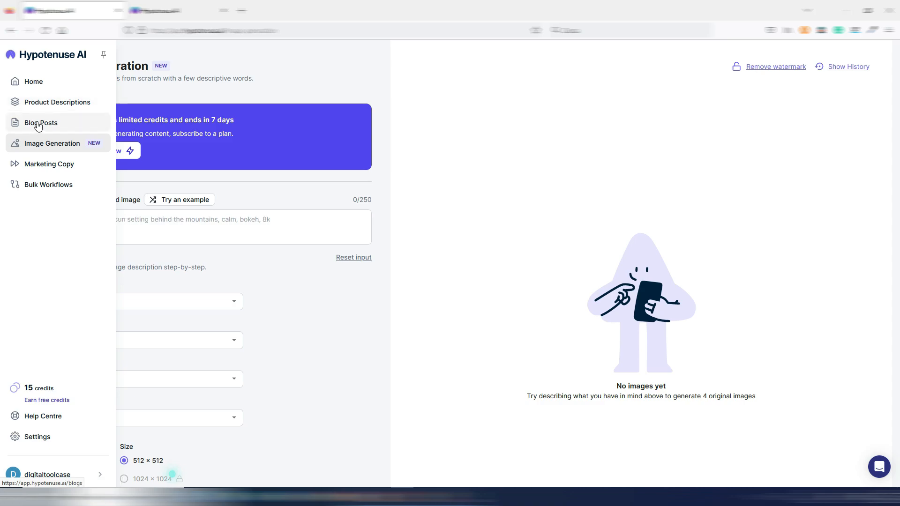
pyautogui.click(39, 125)
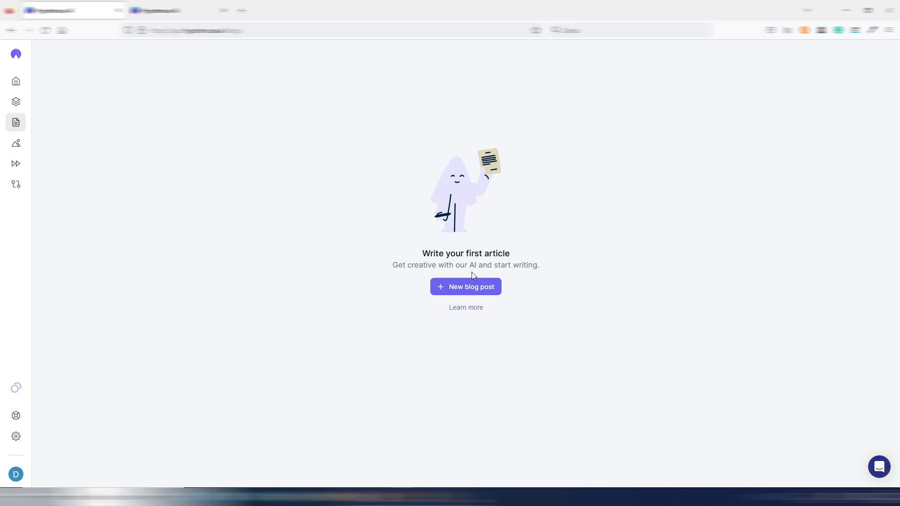
pyautogui.click(463, 286)
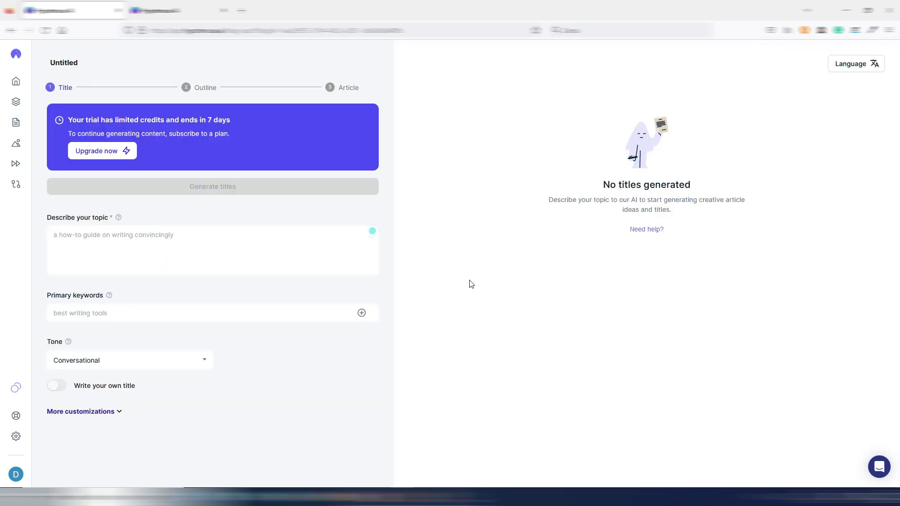
# - Set the output language of the blog post to English (US)
pyautogui.click(849, 66)
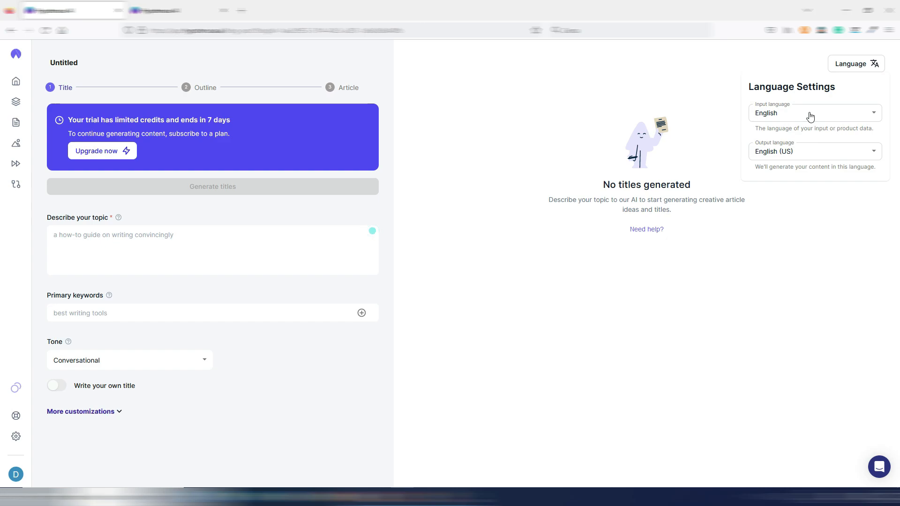
pyautogui.click(818, 156)
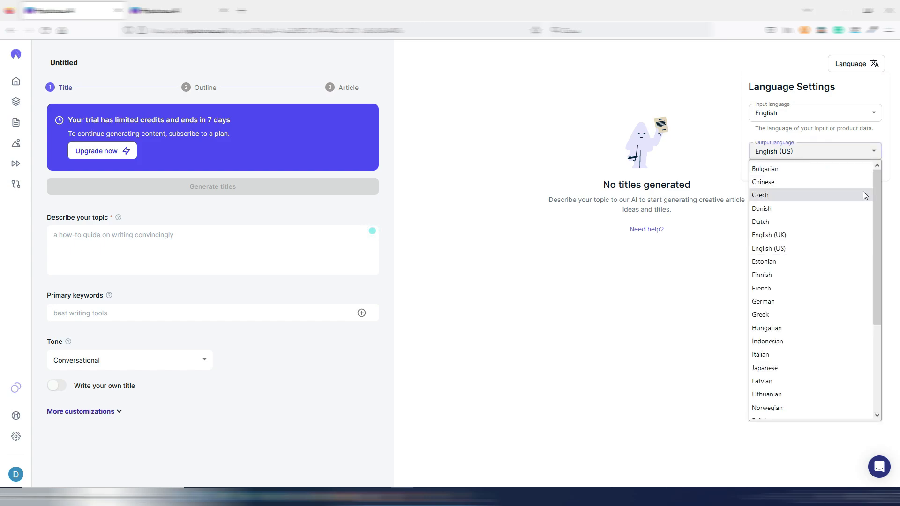
pyautogui.moveTo(879, 182)
pyautogui.mouseDown()
pyautogui.moveTo(884, 282)
pyautogui.moveTo(877, 166)
pyautogui.mouseUp()
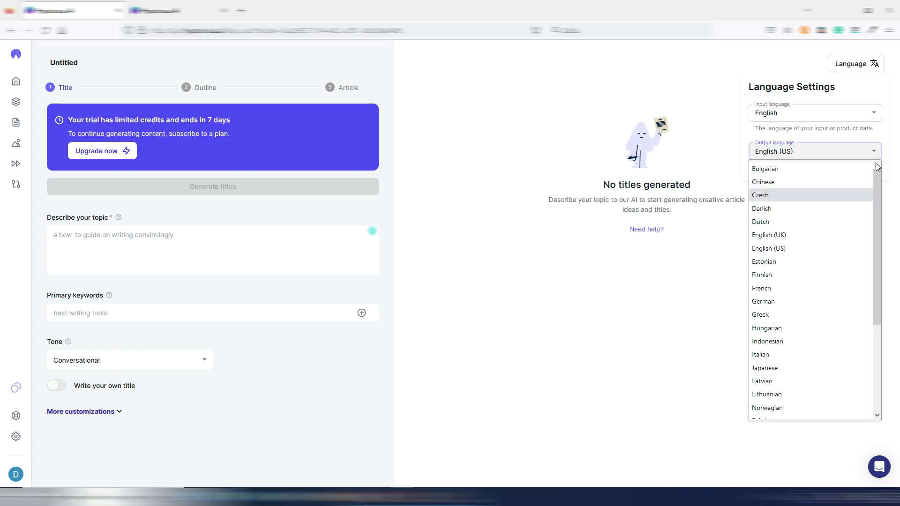
pyautogui.click(782, 248)
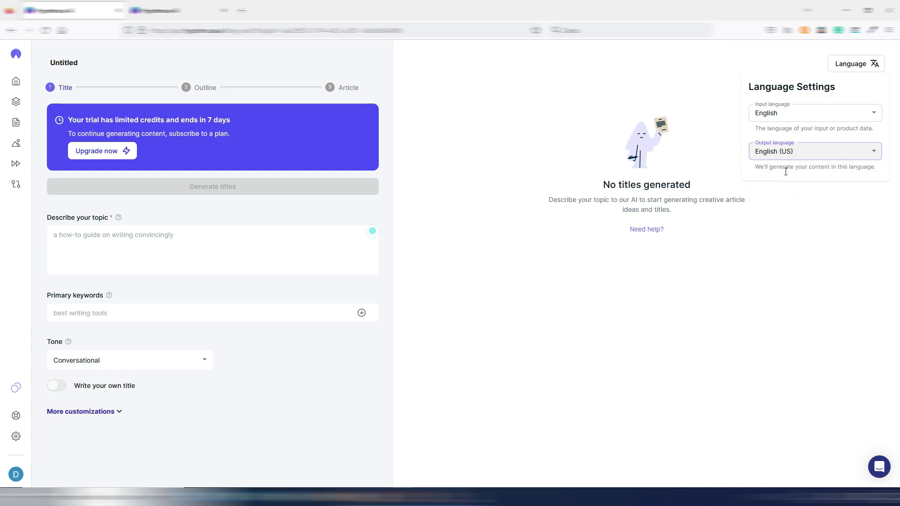
# - Describe the blog topic as "how to choose the best air purifier for your home"
pyautogui.click(178, 234)
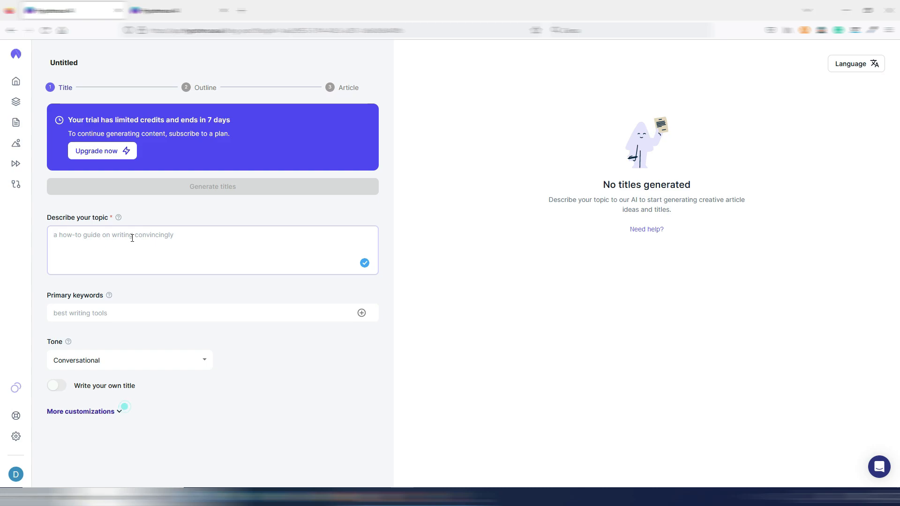
pyautogui.moveTo(118, 218)
pyautogui.write('how to choose the best air purifier for your home')
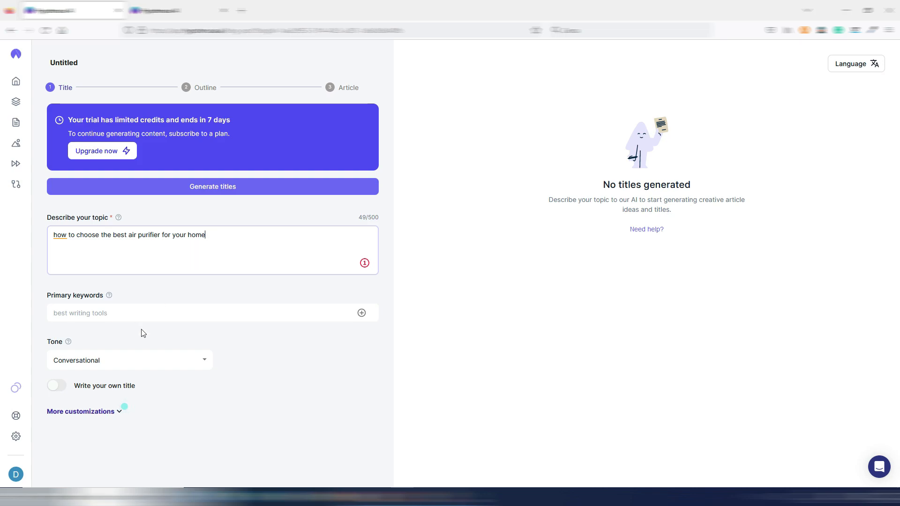
# - Add "best air purifier" as a primary keyword and choose the Conversational tone
pyautogui.click(118, 310)
pyautogui.write('best air purifier')
pyautogui.moveTo(110, 297)
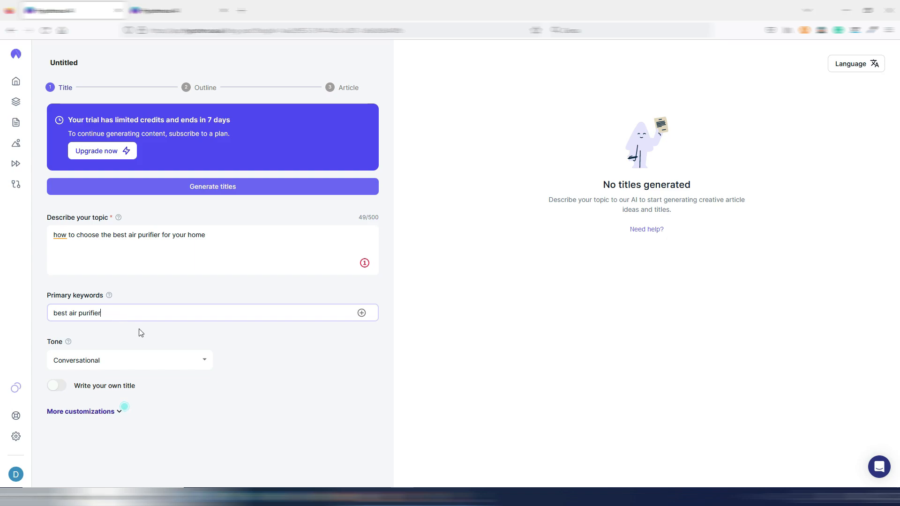
pyautogui.moveTo(70, 343)
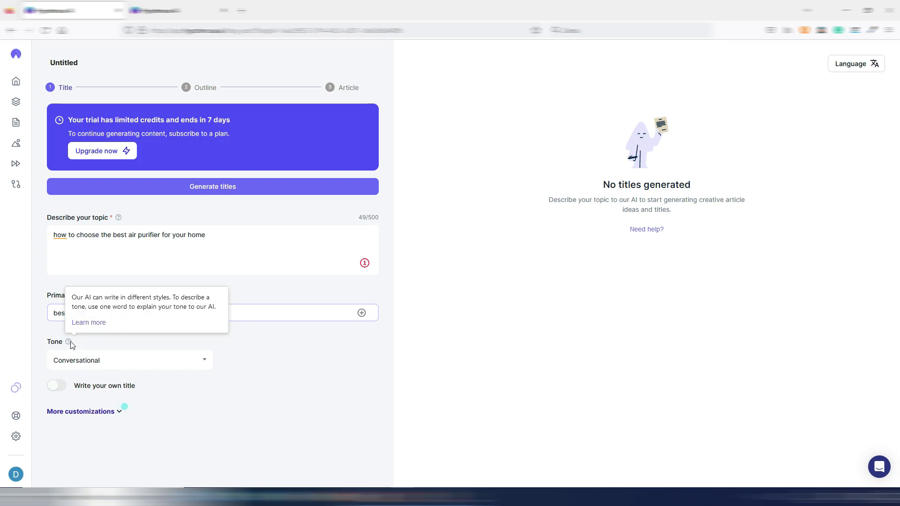
pyautogui.press('Return')
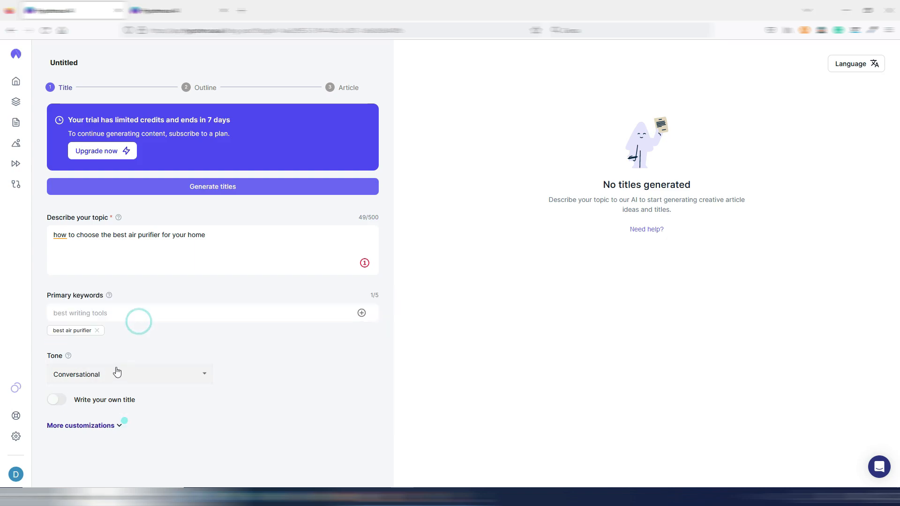
pyautogui.click(115, 378)
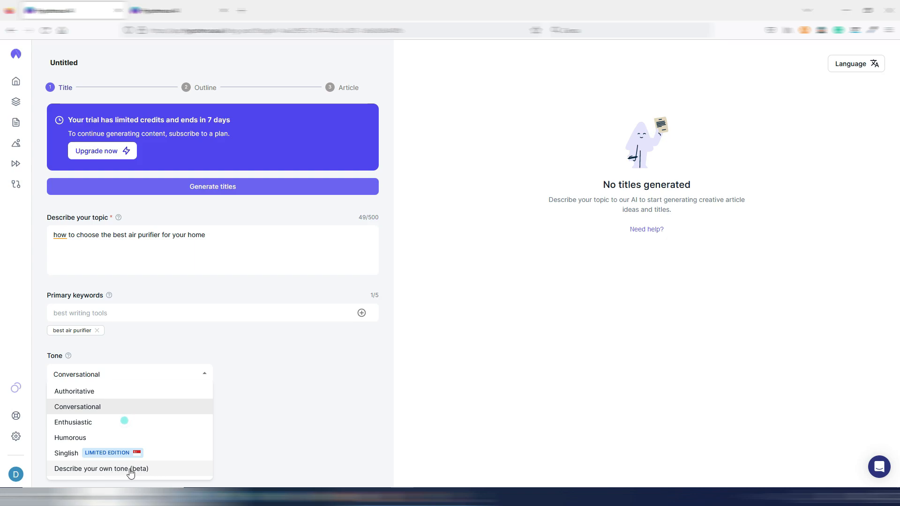
pyautogui.click(84, 409)
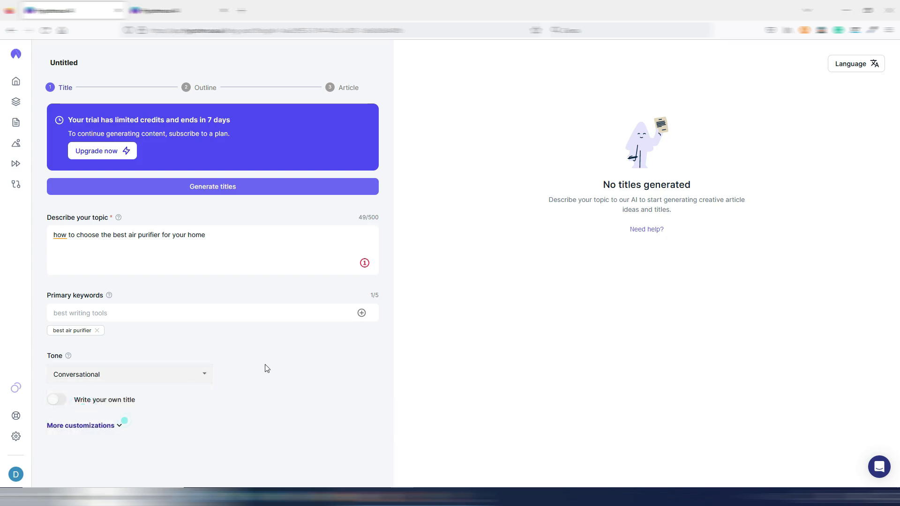
pyautogui.click(57, 400)
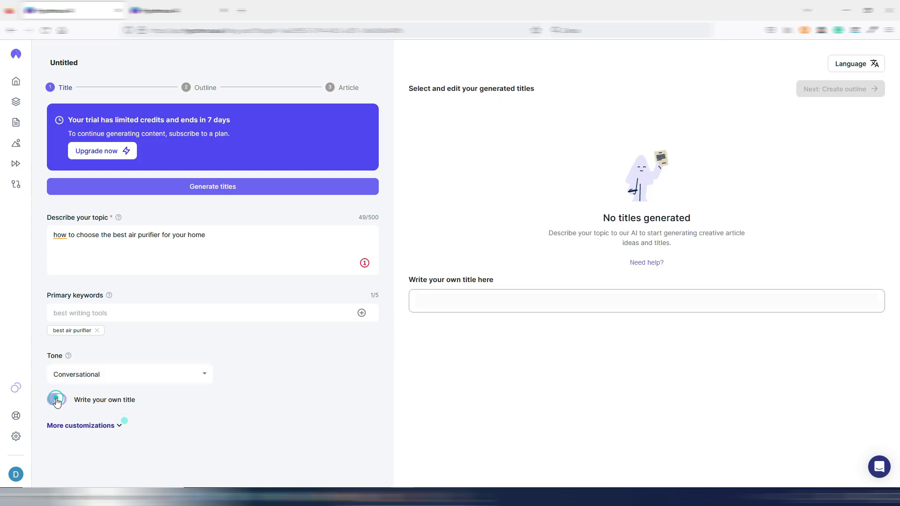
pyautogui.tripleClick(215, 233)
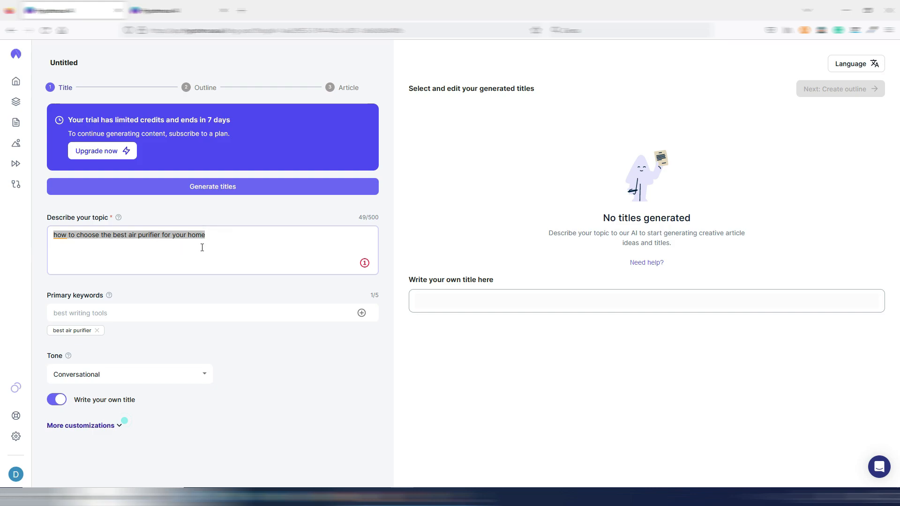
pyautogui.click(57, 400)
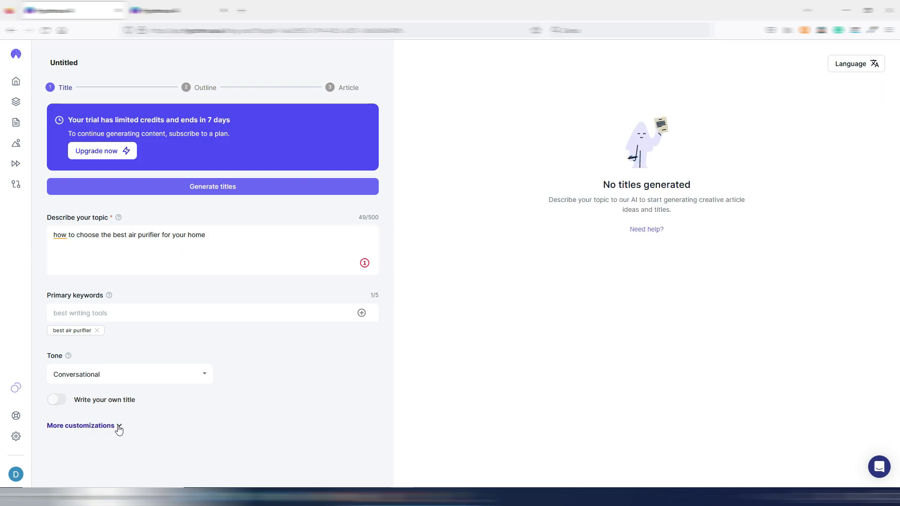
# - Expand the additional customizations and set the point of view to First person singular (I)
pyautogui.click(118, 425)
pyautogui.scroll(-4, 300, 365)
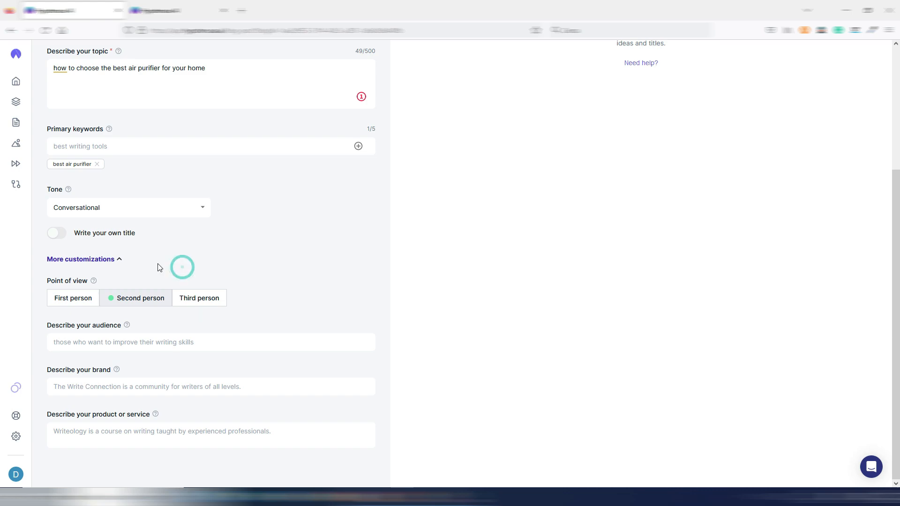
pyautogui.click(77, 304)
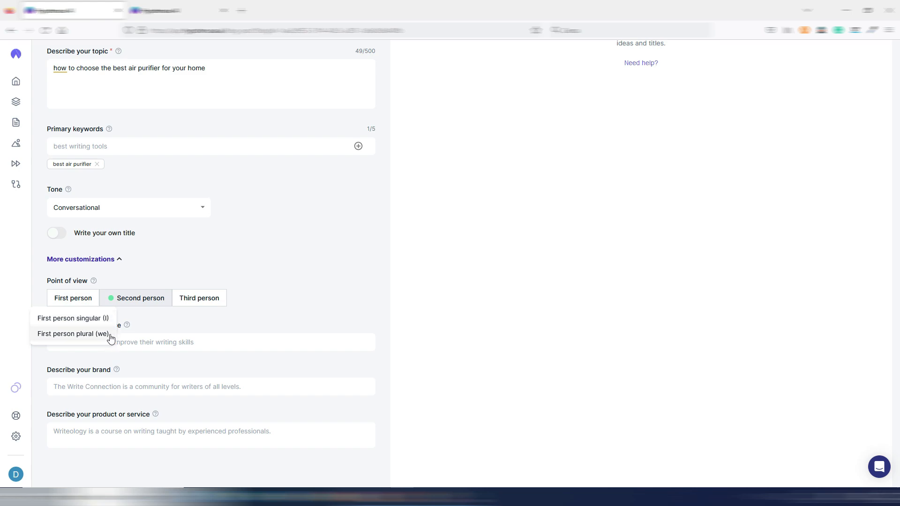
pyautogui.click(89, 318)
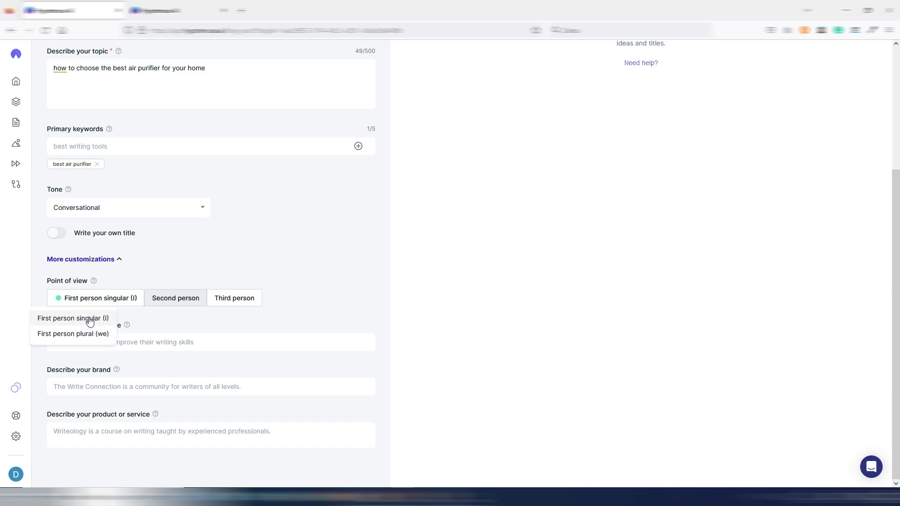
# - Describe the audience as "people taking care of healthy air at home"
pyautogui.click(162, 343)
pyautogui.write('people taking care of healthy air at home')
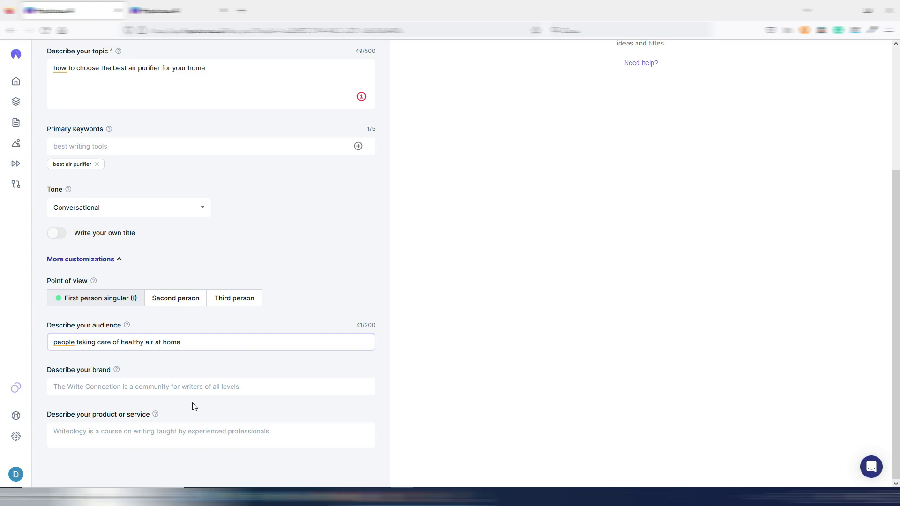
pyautogui.scroll(3, 285, 242)
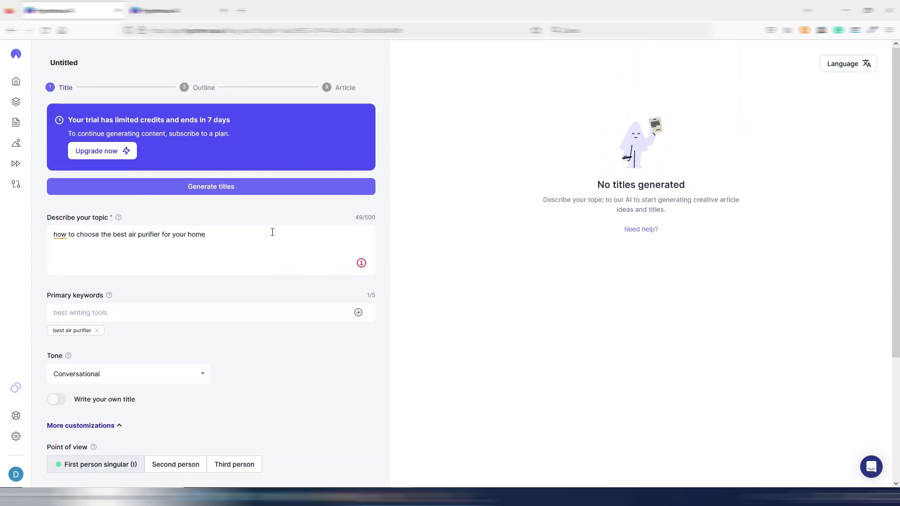
# - Generate blog titles and create an outline from the title "How to Choose the Best Air Purifier for Your Home"
pyautogui.click(228, 187)
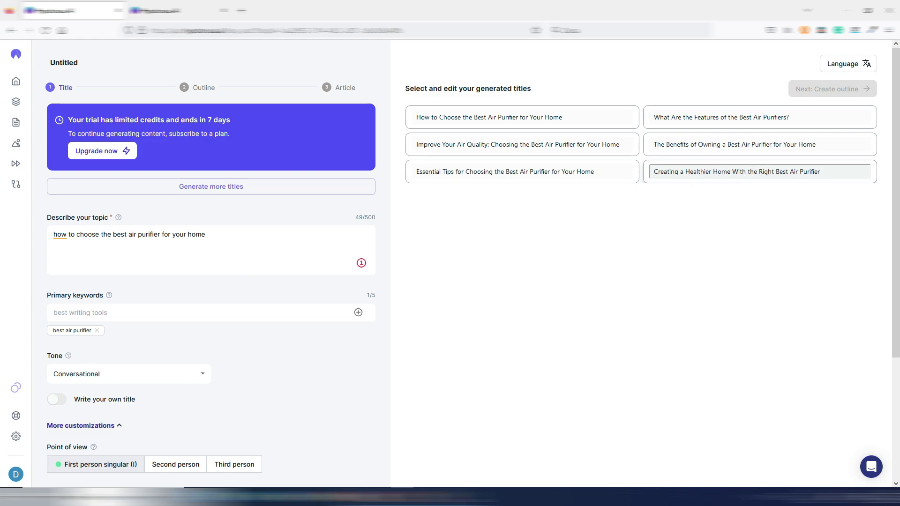
pyautogui.click(580, 118)
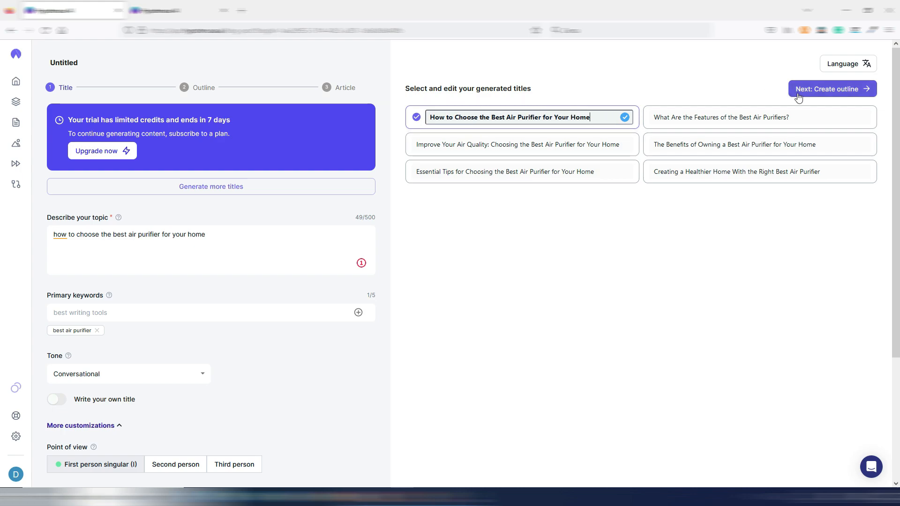
pyautogui.click(849, 92)
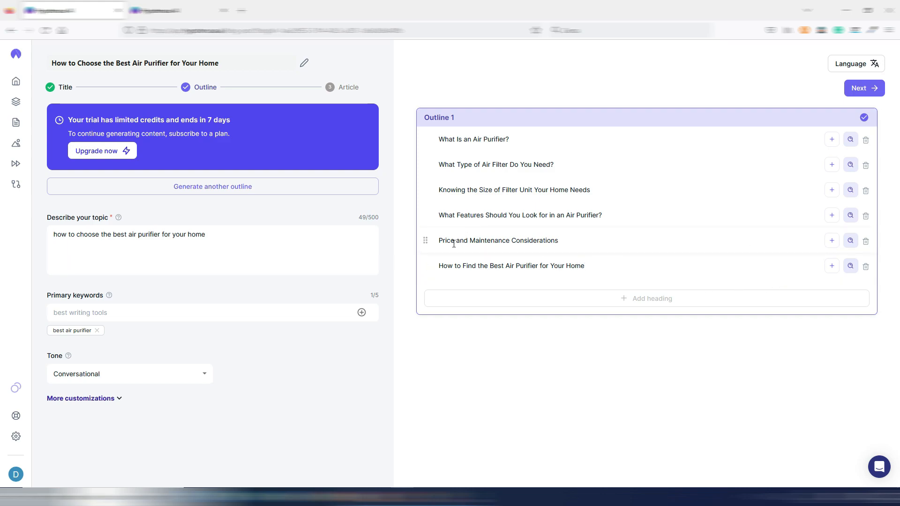
# - Look at the talking-point entry under the outline heading "What Is an Air Purifier?" and collapse it again
pyautogui.click(579, 265)
pyautogui.click(652, 352)
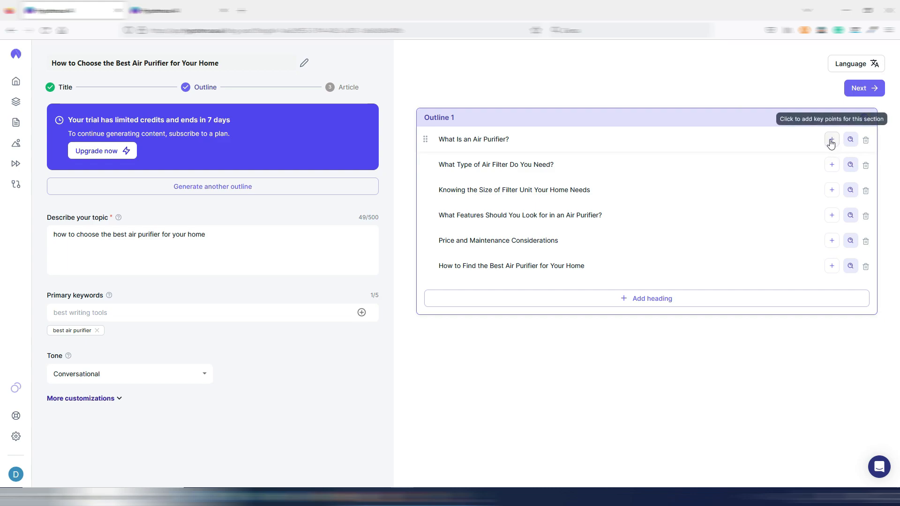
pyautogui.click(831, 142)
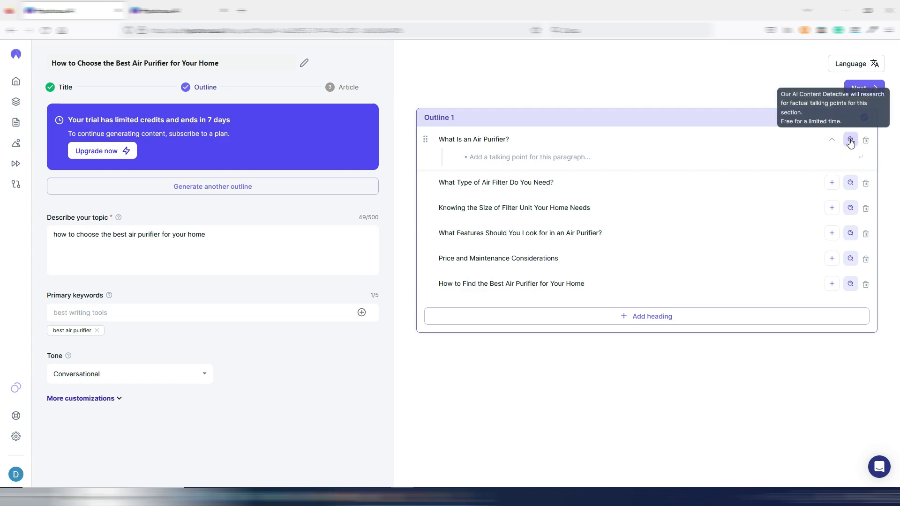
pyautogui.click(832, 141)
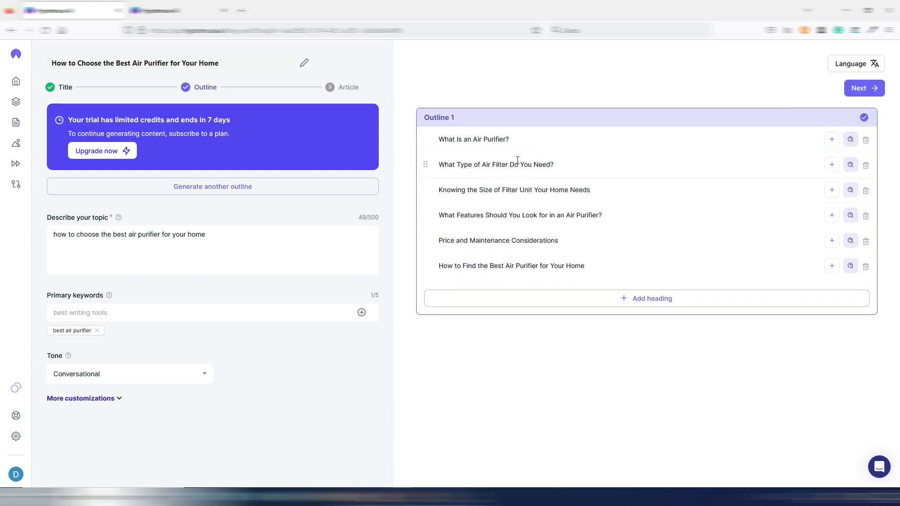
# - Research talking points for the headings "What Type of Air Filter Do You Need?" and "What Features Should You Look for in an Air Purifier?"
pyautogui.click(851, 167)
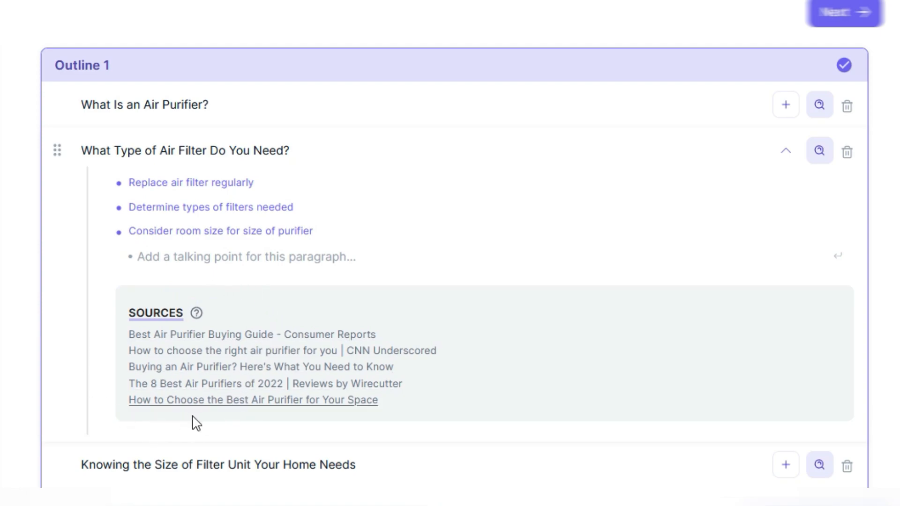
pyautogui.moveTo(196, 314)
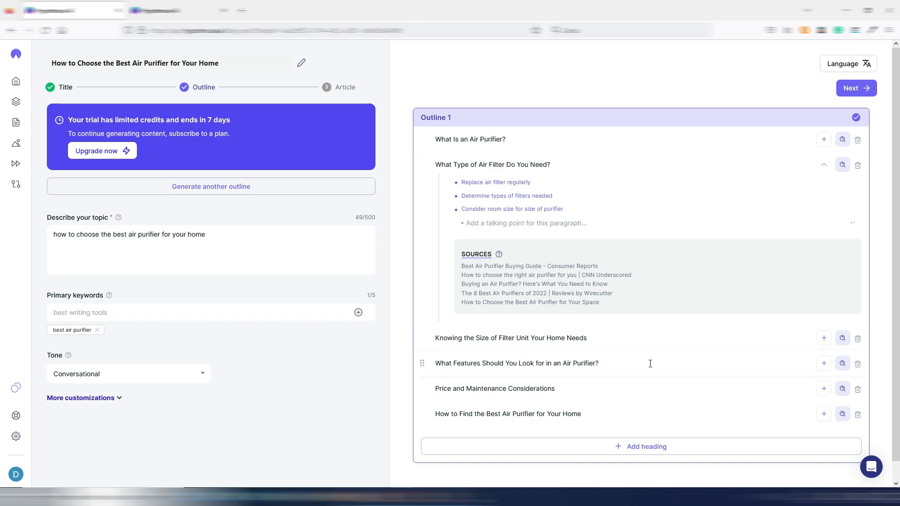
pyautogui.click(842, 363)
pyautogui.scroll(-3, 697, 333)
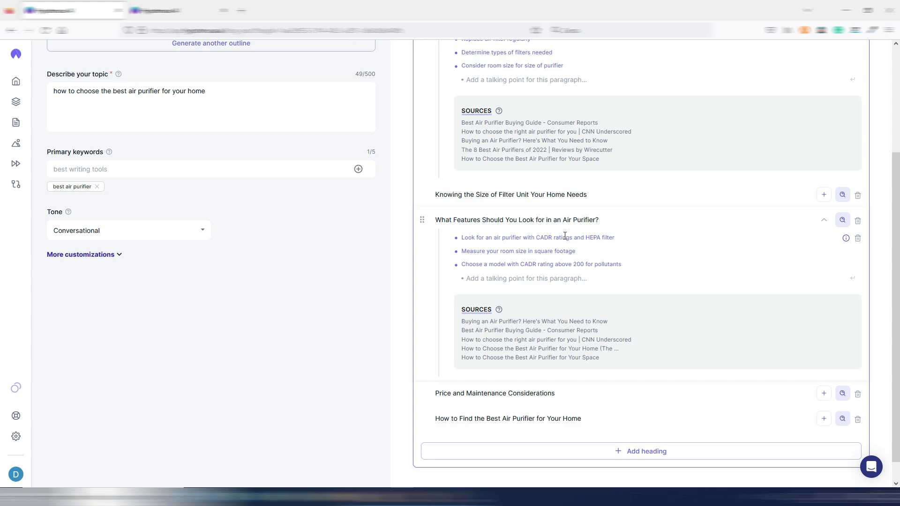
pyautogui.moveTo(845, 240)
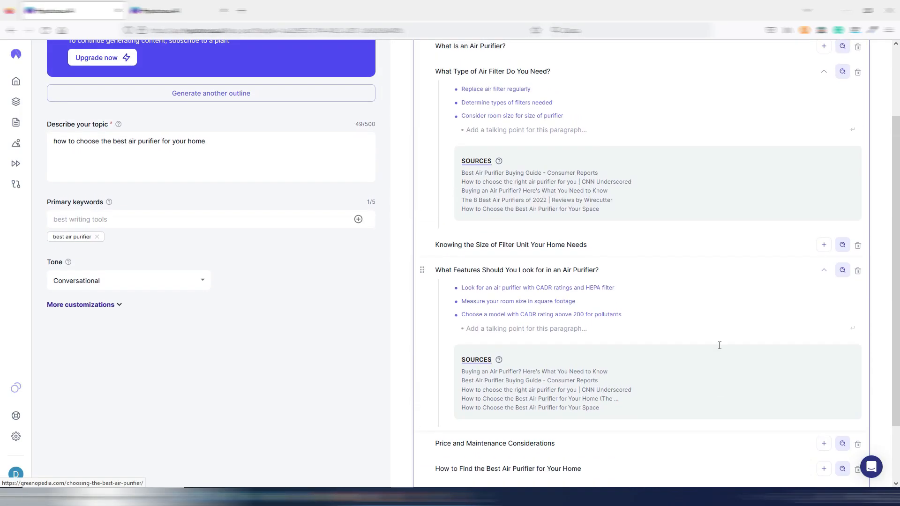
pyautogui.scroll(2, 719, 345)
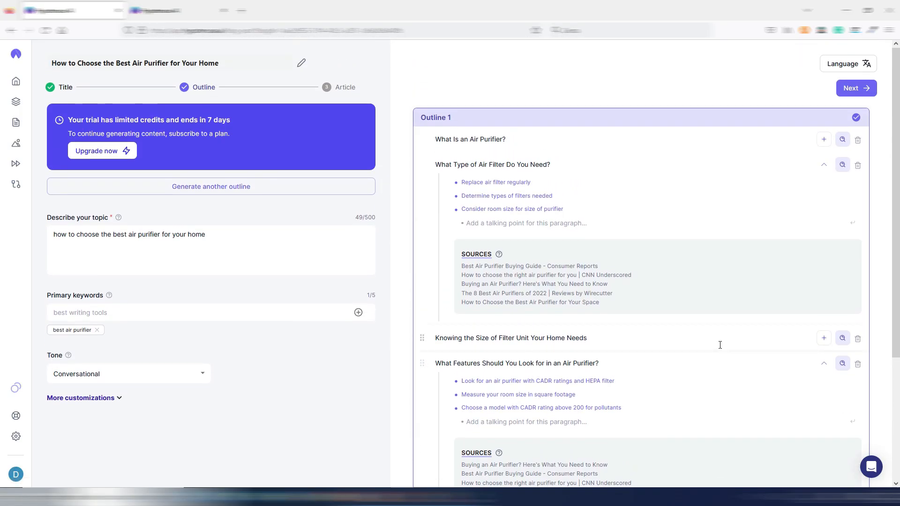
# - Accept the outline and generate the article with all sections selected, including the Introduction and Conclusion
pyautogui.click(857, 89)
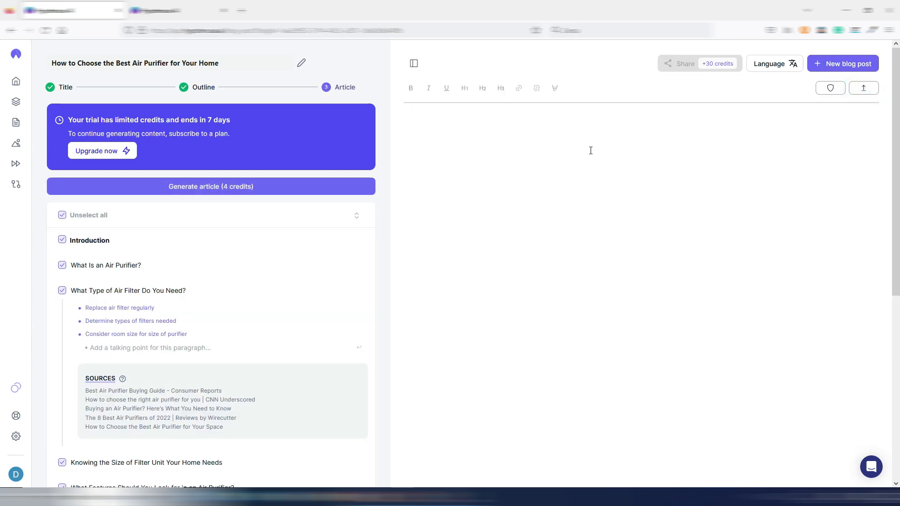
pyautogui.scroll(-6, 259, 244)
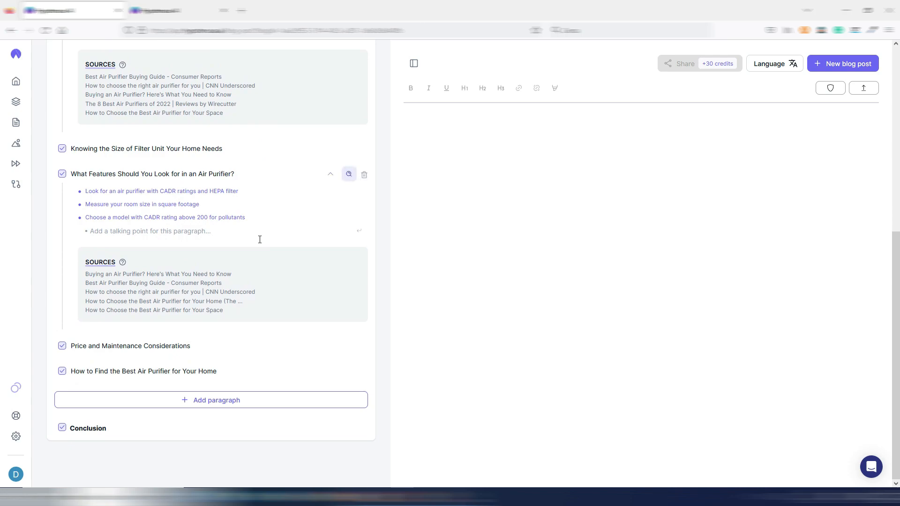
pyautogui.scroll(6, 259, 239)
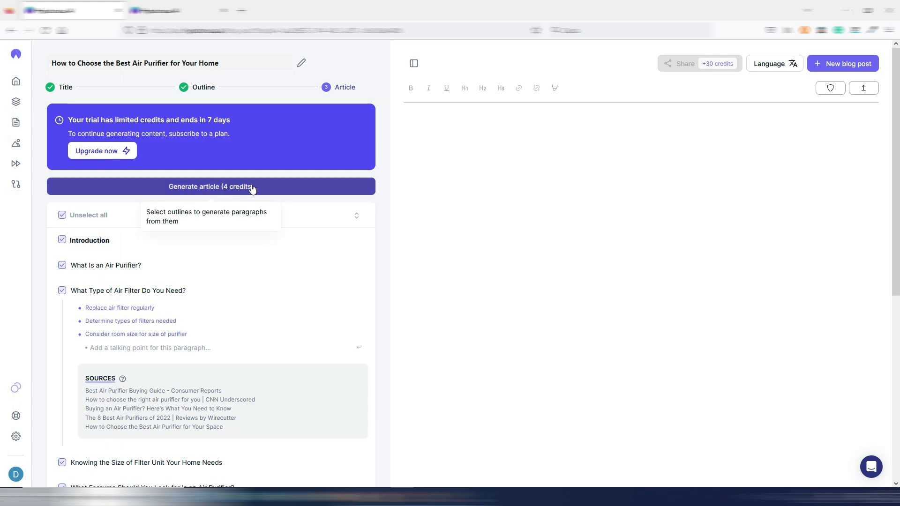
pyautogui.click(275, 186)
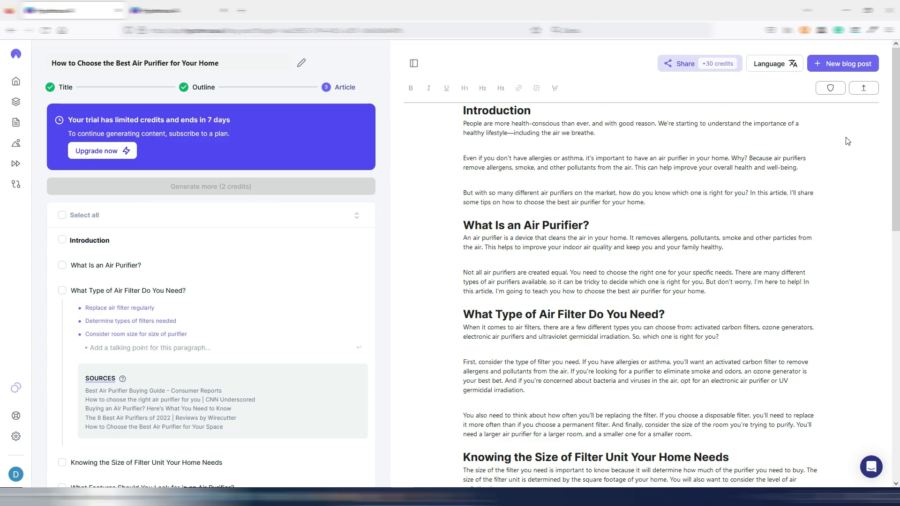
# - Check the word count at the end of the generated article
pyautogui.moveTo(888, 90); pyautogui.dragTo(1, 354)
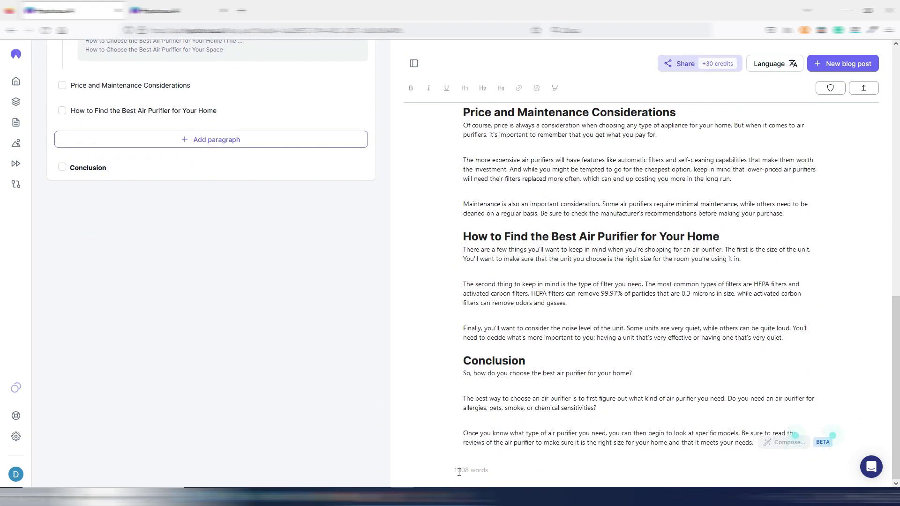
pyautogui.moveTo(456, 472); pyautogui.dragTo(496, 476)
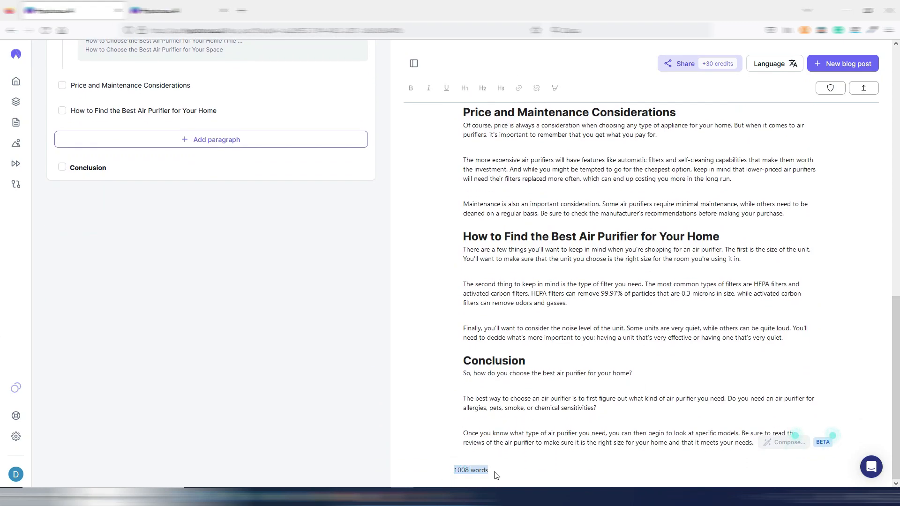
pyautogui.click(579, 459)
# - Read the generated article from the Introduction through the "What Type of Air Filter Do You Need?" section
pyautogui.moveTo(893, 412); pyautogui.dragTo(899, 146)
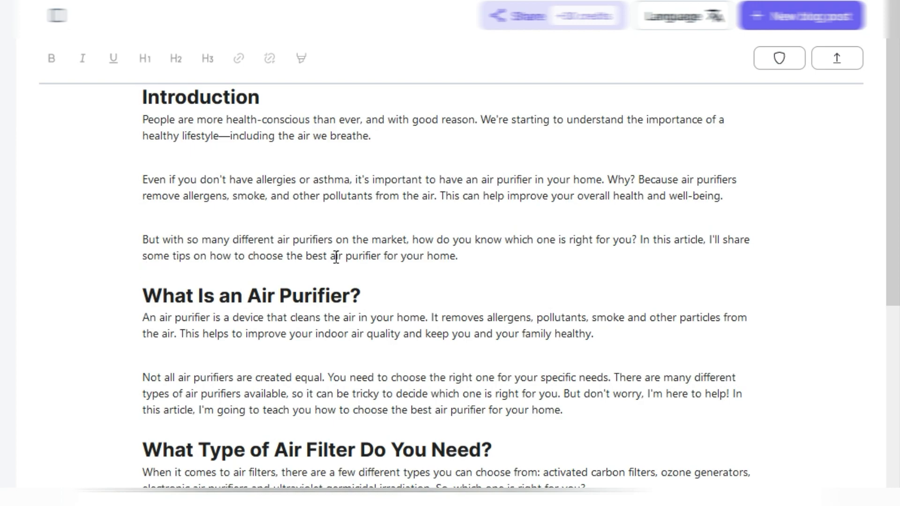
pyautogui.moveTo(487, 260); pyautogui.dragTo(133, 134)
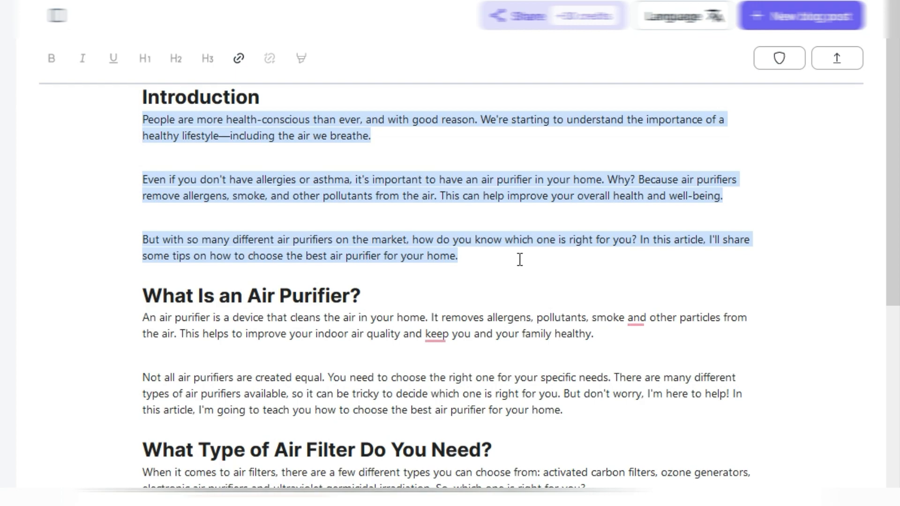
pyautogui.click(518, 258)
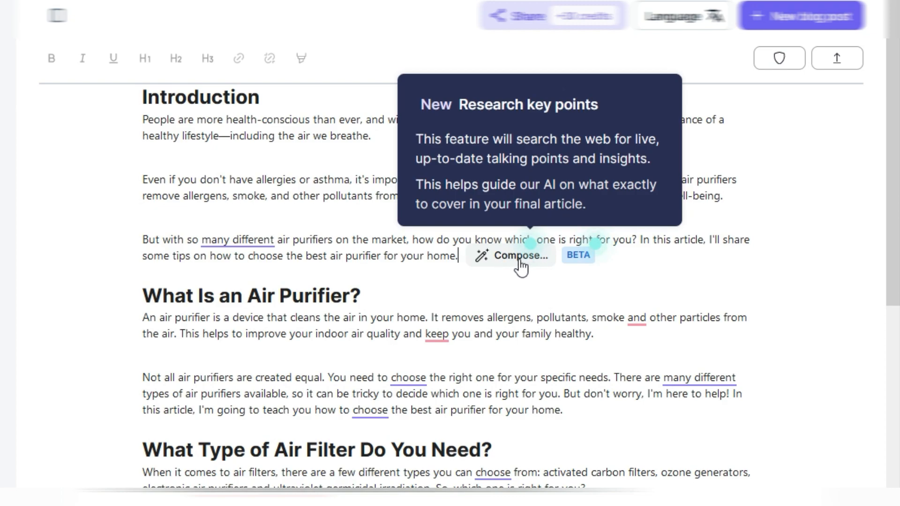
pyautogui.scroll(-4, 520, 267)
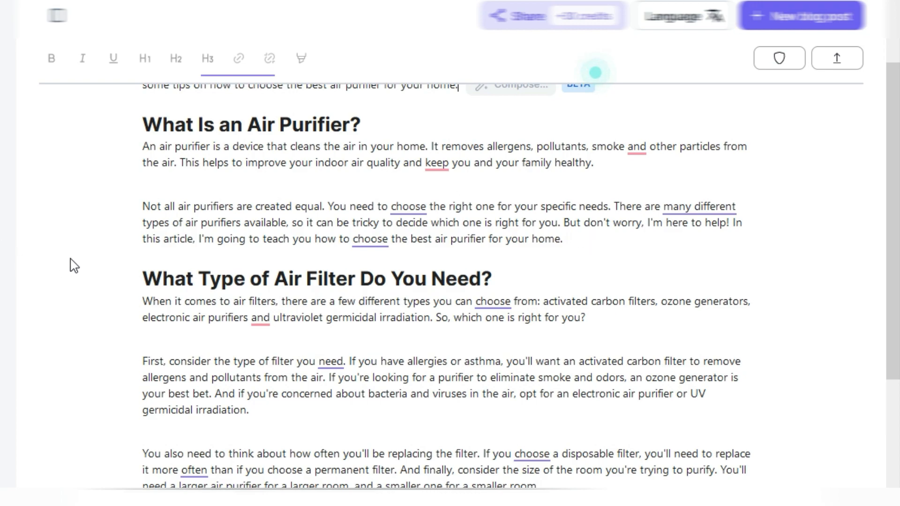
pyautogui.scroll(-2, 74, 263)
pyautogui.scroll(-2, 74, 264)
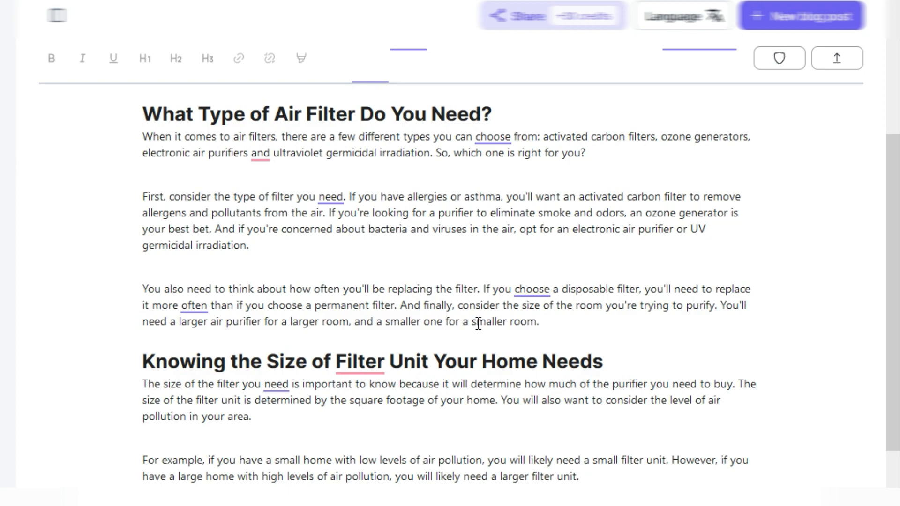
pyautogui.moveTo(569, 321); pyautogui.dragTo(247, 321)
pyautogui.click(112, 311)
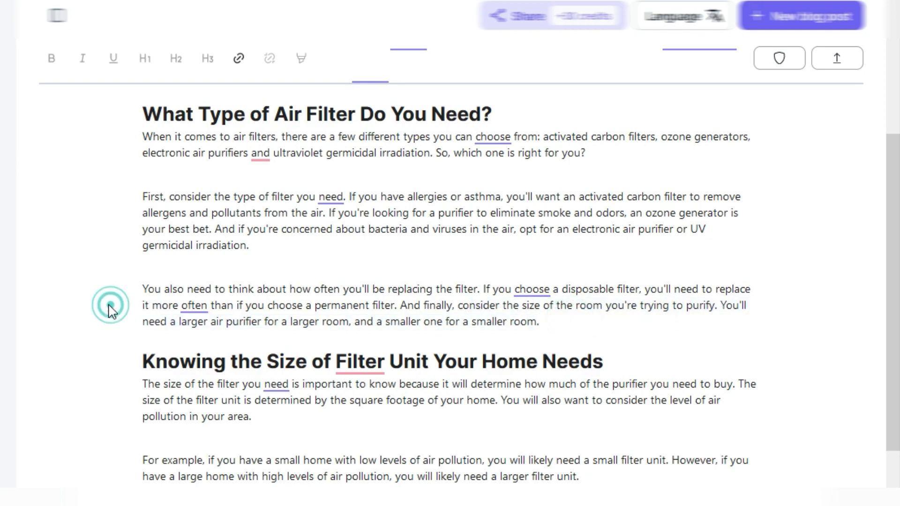
# - Read the article's sections on filter unit size, air purifier features, and price and maintenance considerations
pyautogui.scroll(-5, 110, 309)
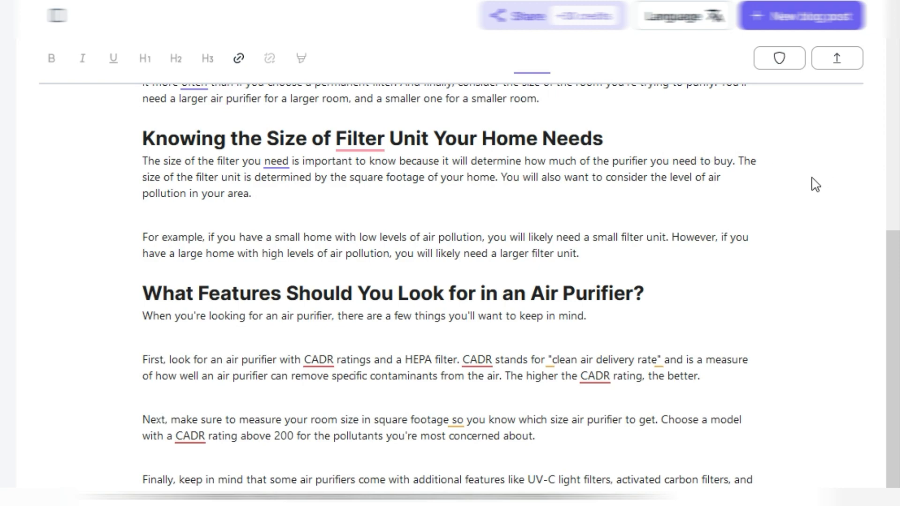
pyautogui.scroll(-2, 160, 216)
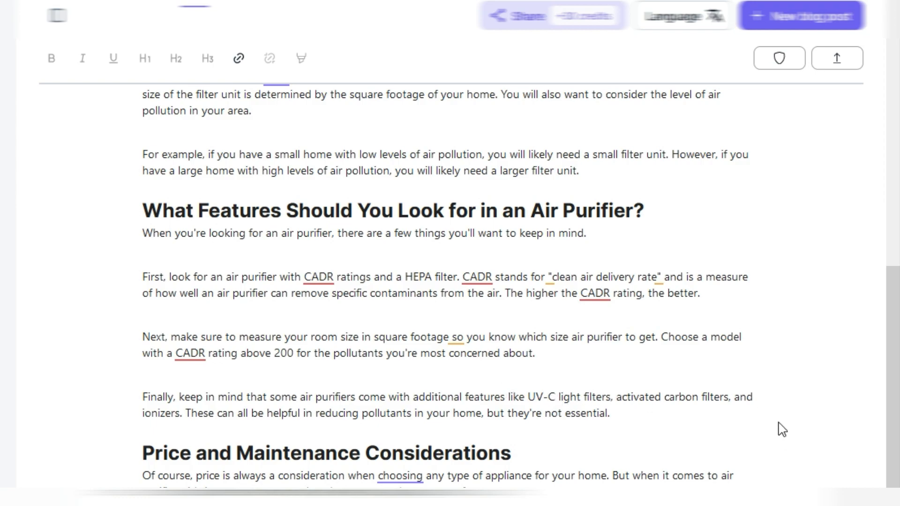
pyautogui.scroll(-3, 889, 311)
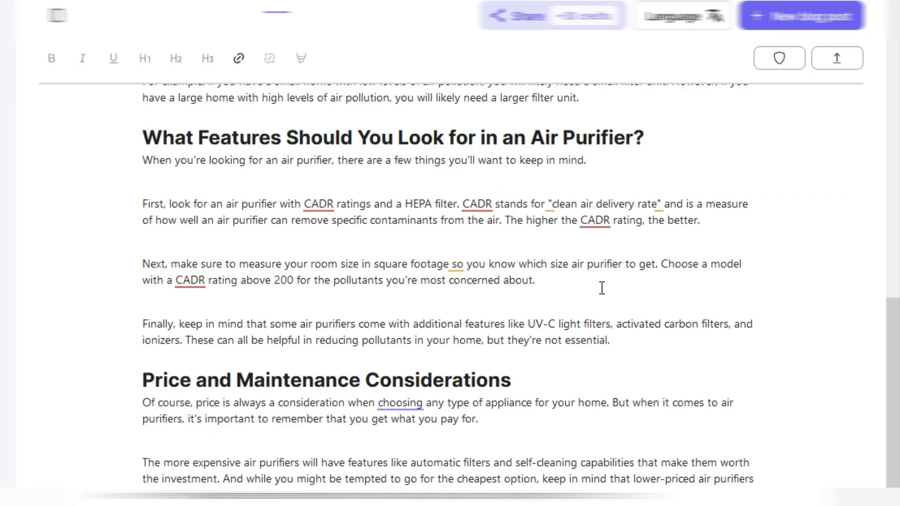
pyautogui.scroll(-5, 619, 302)
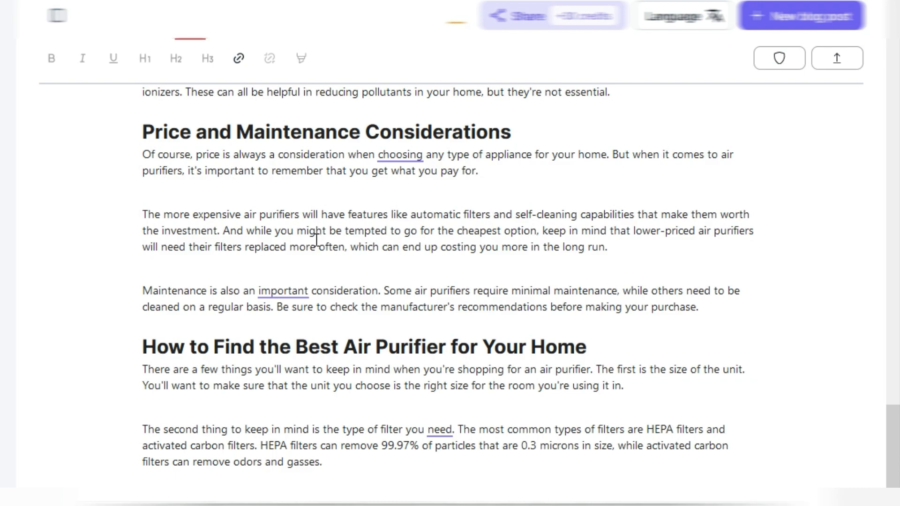
pyautogui.moveTo(345, 247); pyautogui.dragTo(143, 214)
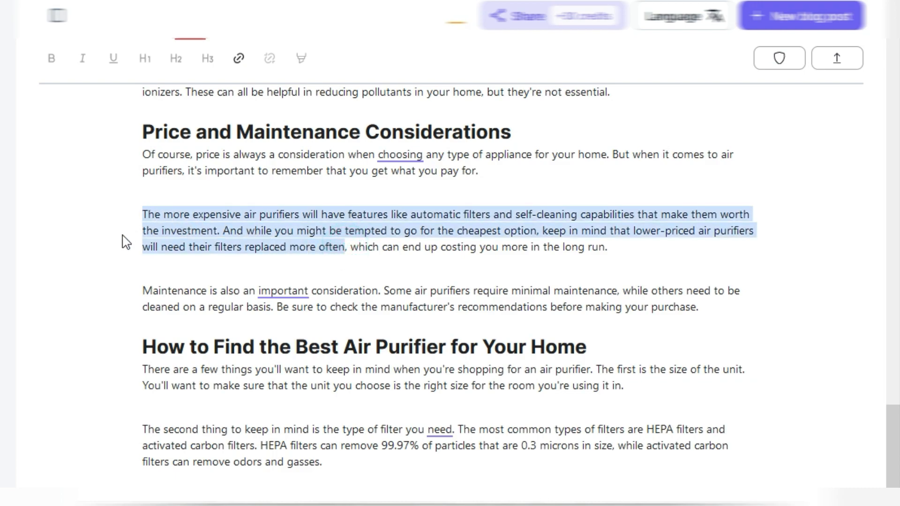
pyautogui.click(120, 277)
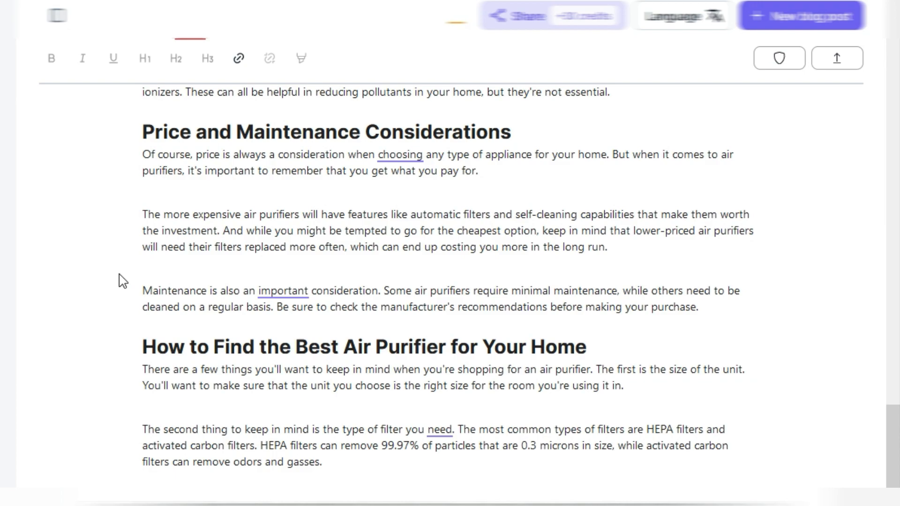
pyautogui.moveTo(142, 210); pyautogui.dragTo(276, 208)
pyautogui.click(142, 211)
pyautogui.moveTo(142, 210); pyautogui.dragTo(344, 252)
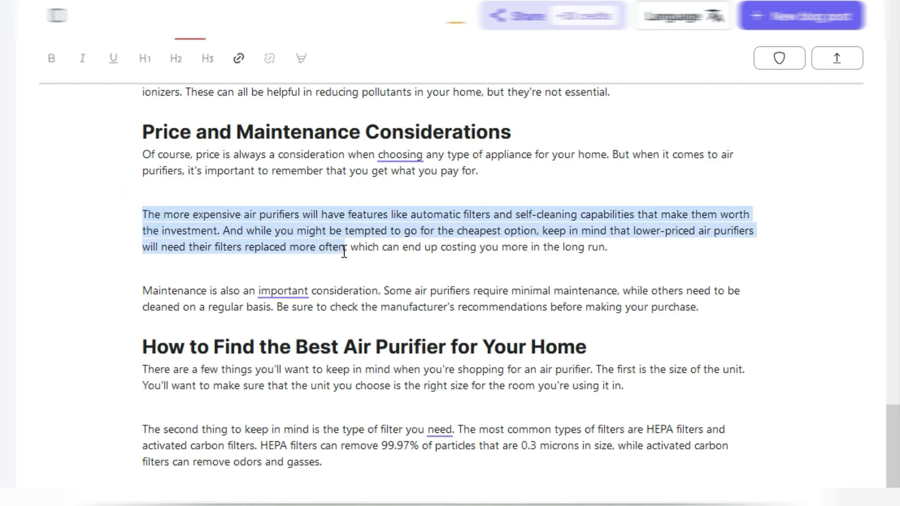
pyautogui.click(310, 276)
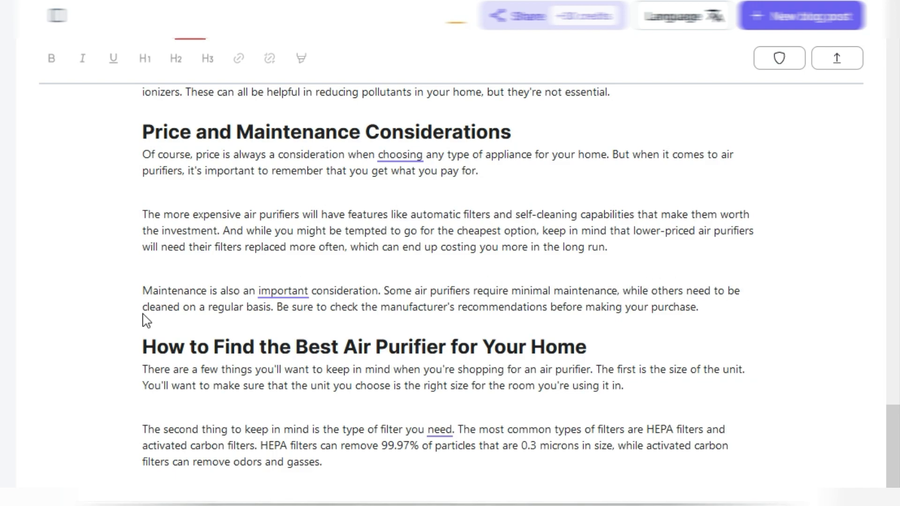
# - Read the article's "How to Find the Best Air Purifier for Your Home" section and the Conclusion
pyautogui.scroll(-1, 270, 310)
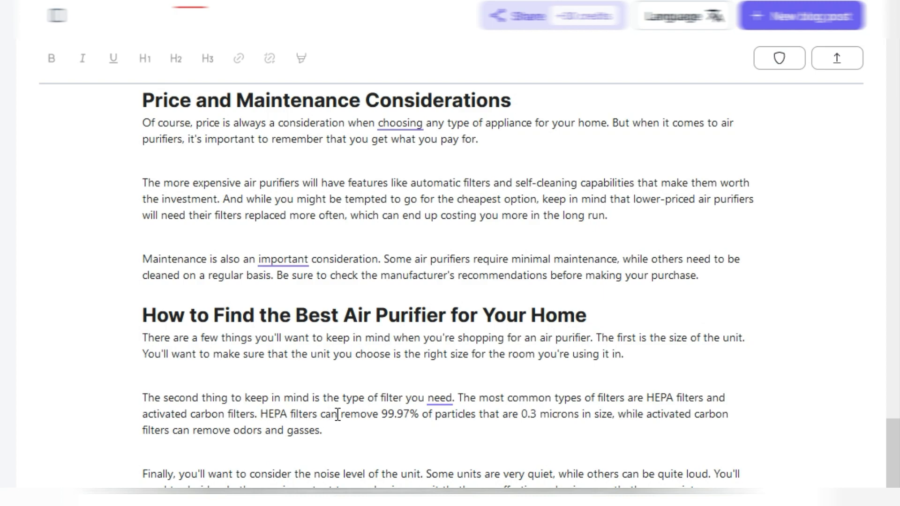
pyautogui.scroll(-5, 558, 425)
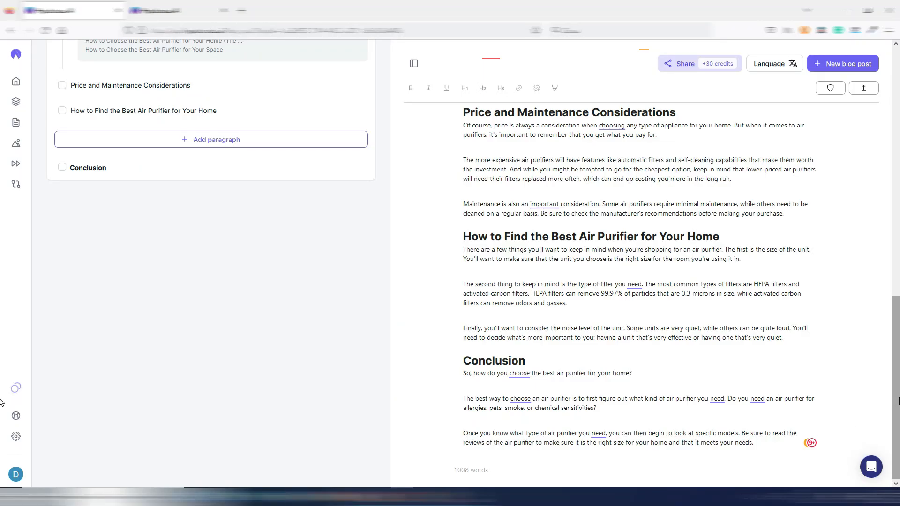
pyautogui.scroll(1, 1, 402)
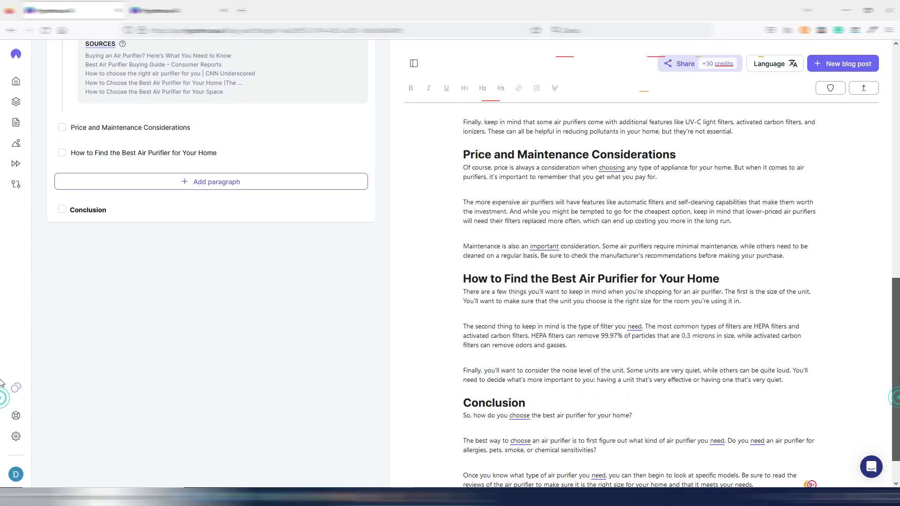
pyautogui.scroll(2, 1, 382)
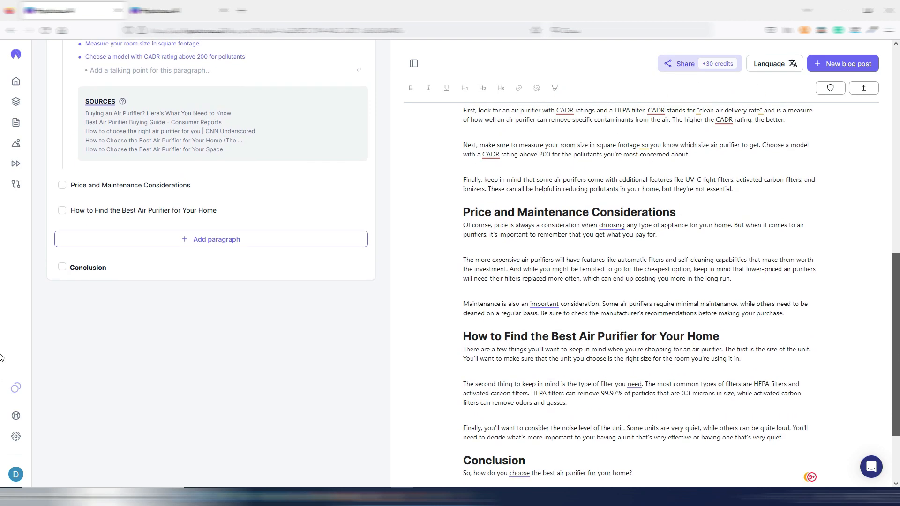
# - Skim back through the generated article, from its introduction to the price and buying sections, to judge its overall quality
pyautogui.scroll(1, 1, 352)
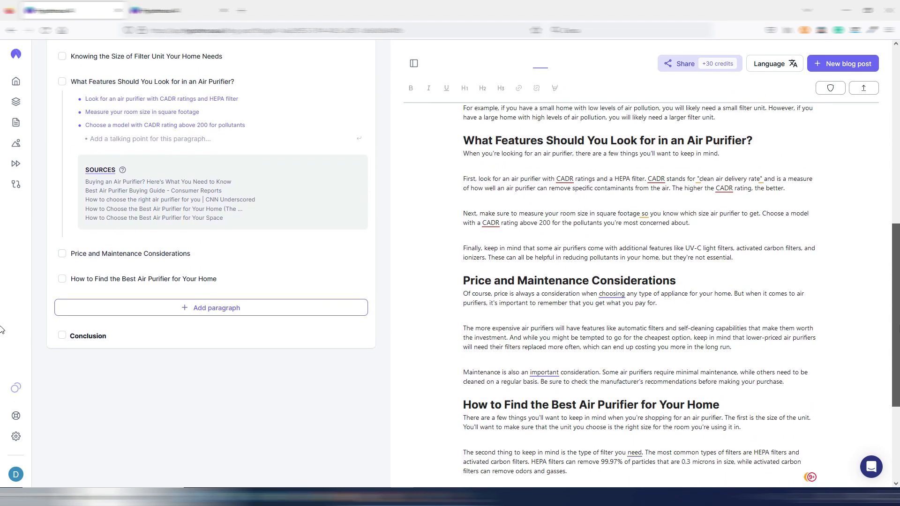
pyautogui.scroll(5, 1, 330)
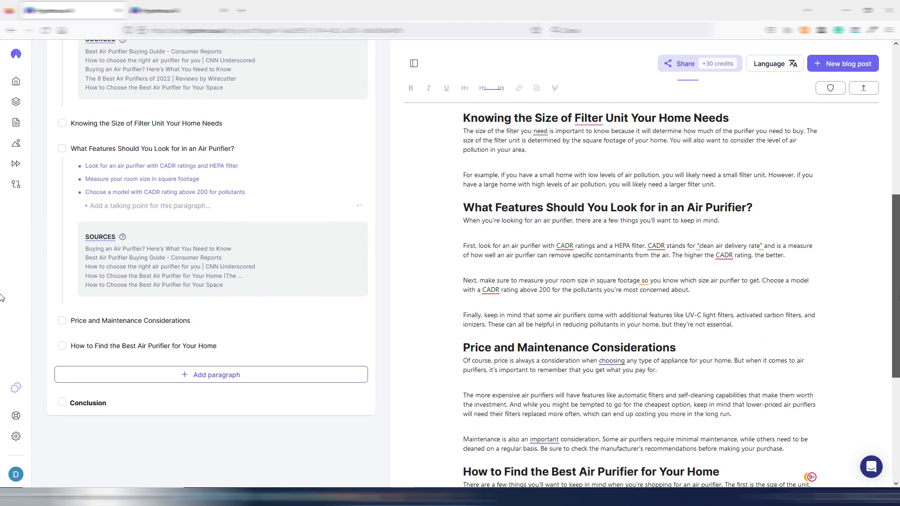
pyautogui.scroll(3, 1, 209)
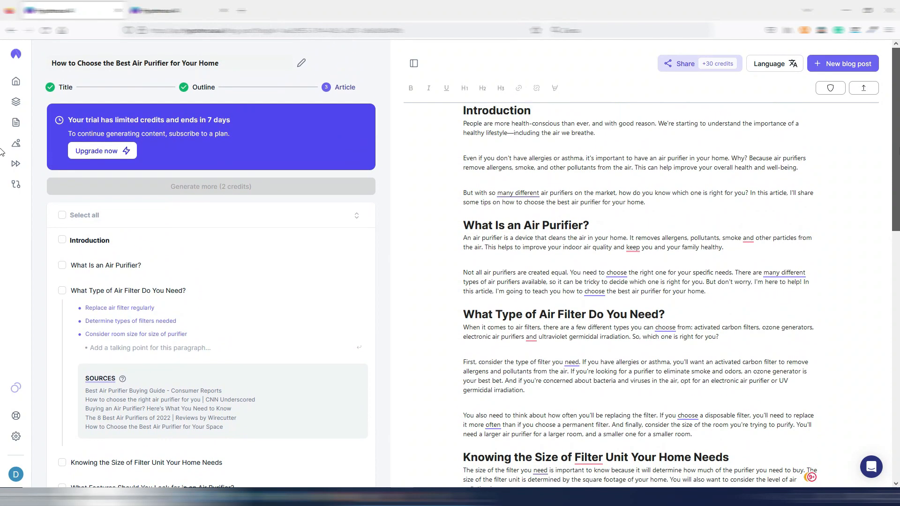
pyautogui.scroll(-5, 1, 148)
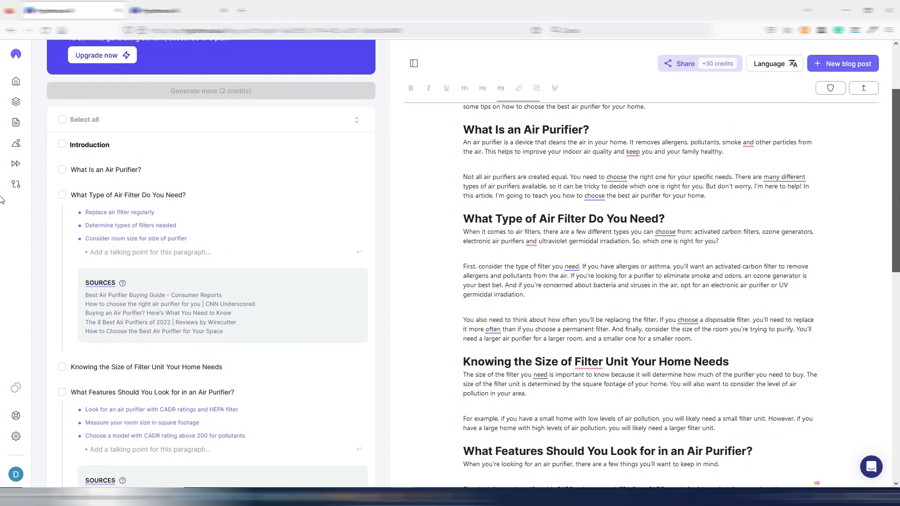
pyautogui.scroll(-4, 1, 275)
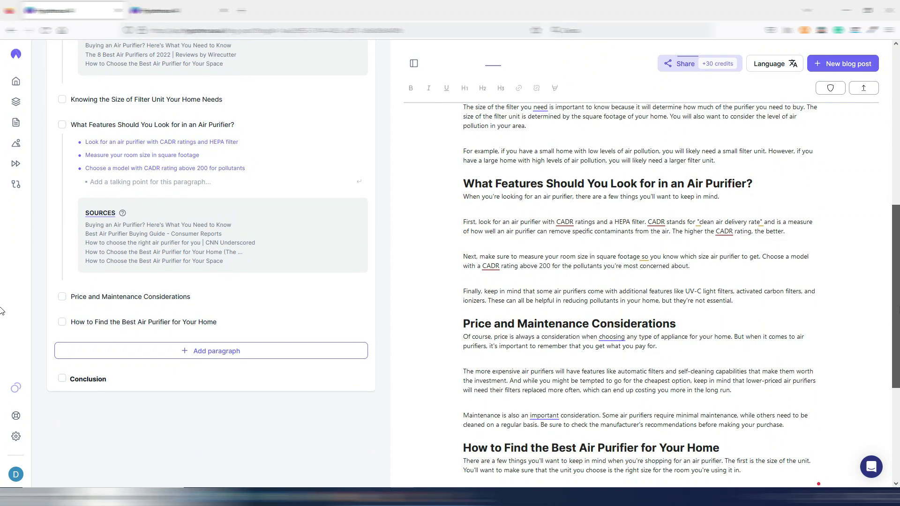
pyautogui.click(744, 296)
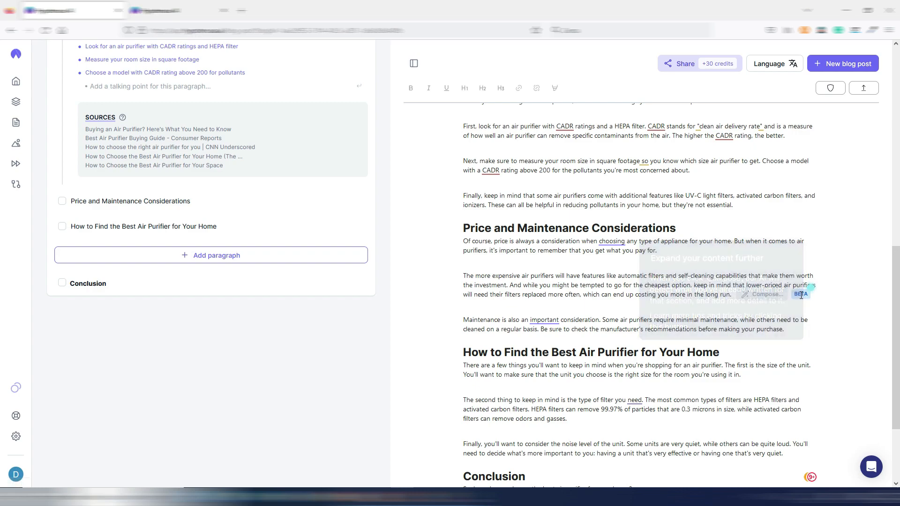
pyautogui.moveTo(811, 293)
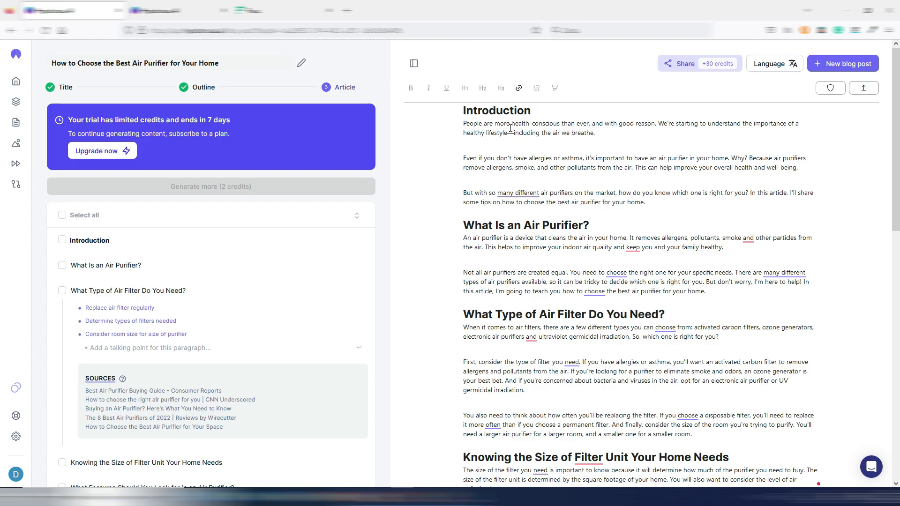
# - Copy the full generated article and paste it below the title in the "best air purifier" content brief document
pyautogui.moveTo(464, 111); pyautogui.dragTo(742, 495)
pyautogui.moveTo(771, 464); pyautogui.dragTo(771, 456)
pyautogui.click(281, 10)
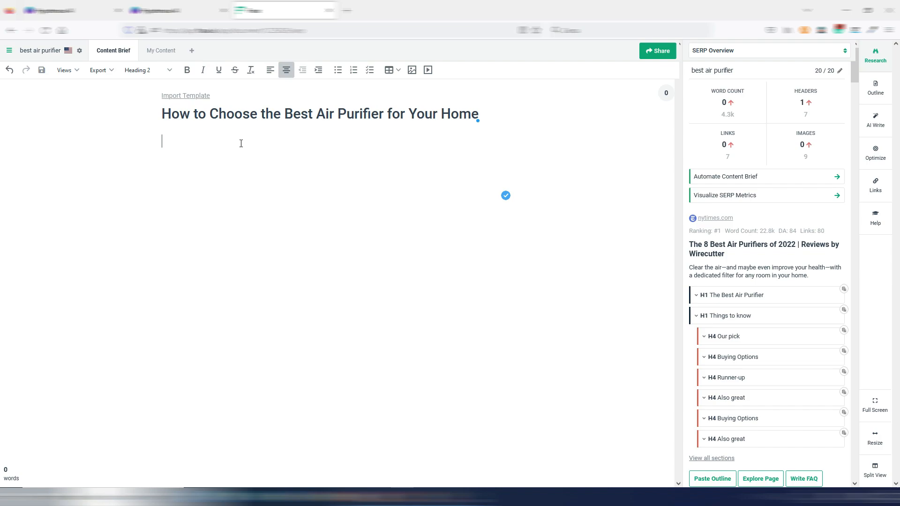
pyautogui.hotkey('ctrl', 'v')
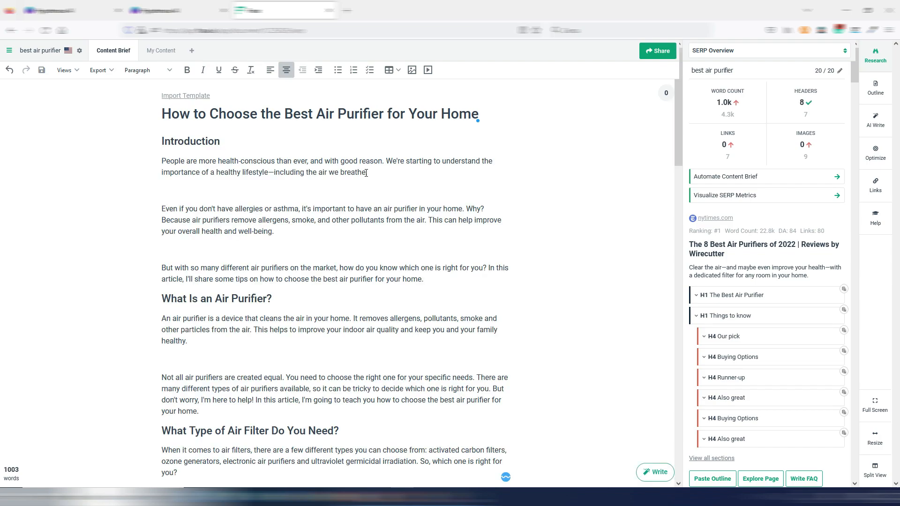
# - Delete the "Introduction" heading and the blank lines between the introductory paragraphs
pyautogui.tripleClick(229, 140)
pyautogui.press('BackSpace')
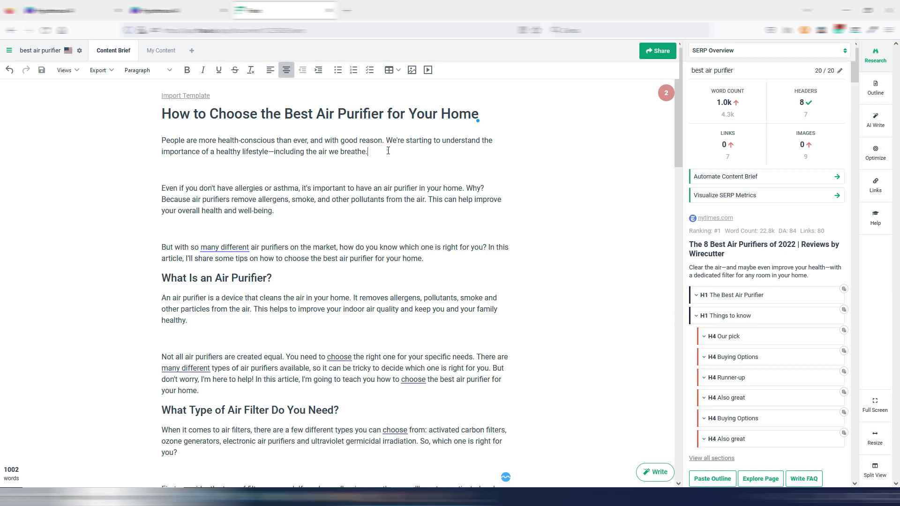
pyautogui.press('Delete')
pyautogui.click(297, 192)
pyautogui.press('Delete')
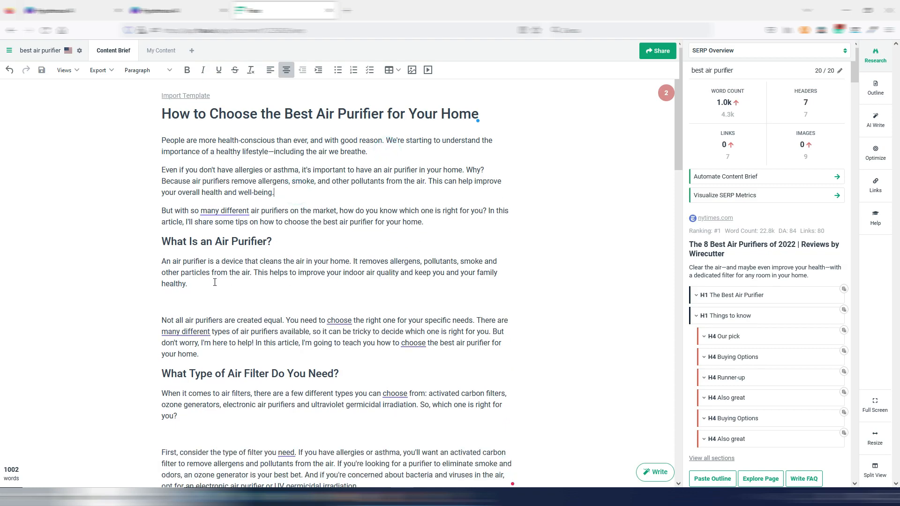
# - Remove the blank lines between paragraphs in the "What Is an Air Purifier?" and "What Type of Air Filter Do You Need?" sections
pyautogui.click(215, 282)
pyautogui.press('Delete')
pyautogui.scroll(-4, 224, 194)
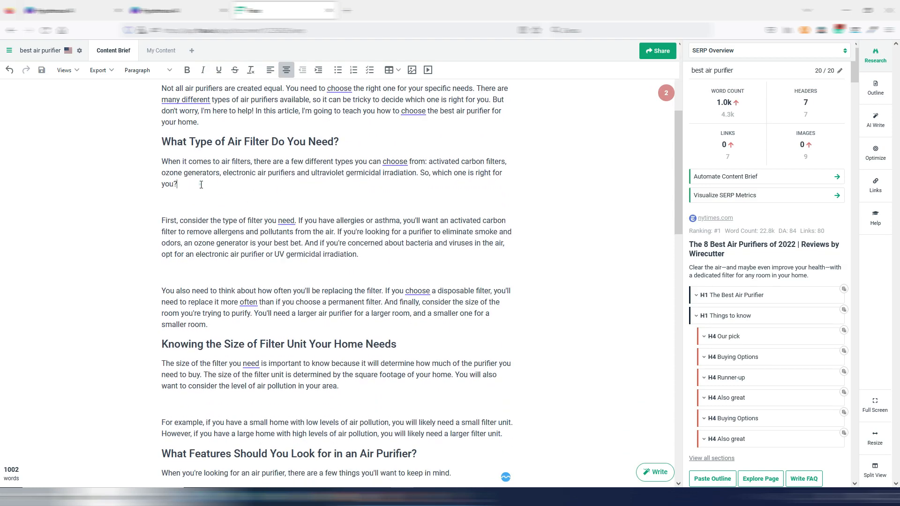
pyautogui.press('Delete')
pyautogui.click(389, 233)
pyautogui.press('Delete')
# - Remove the blank lines between paragraphs in the filter unit size section and the "What Features Should You Look for in an Air Purifier?" section
pyautogui.scroll(-2, 387, 232)
pyautogui.click(356, 244)
pyautogui.press('Delete')
pyautogui.scroll(-2, 368, 238)
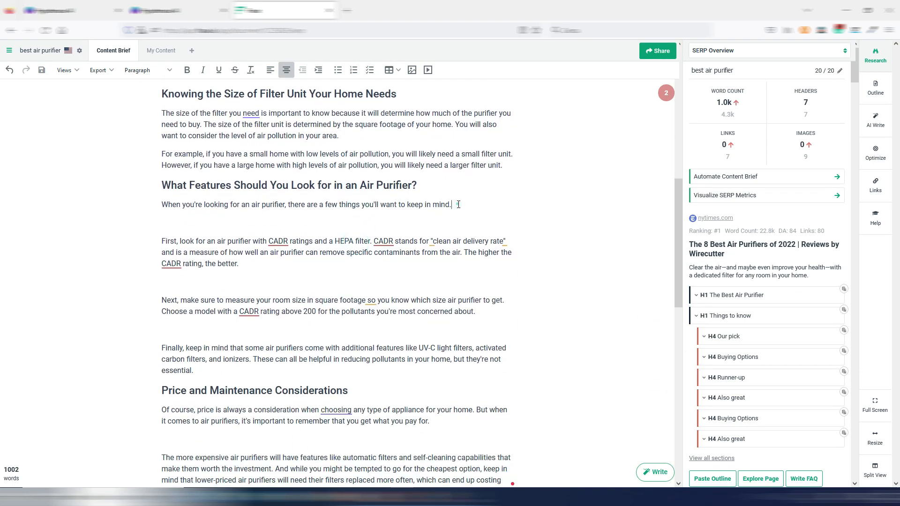
pyautogui.press('Delete')
pyautogui.click(255, 243)
pyautogui.press('Delete')
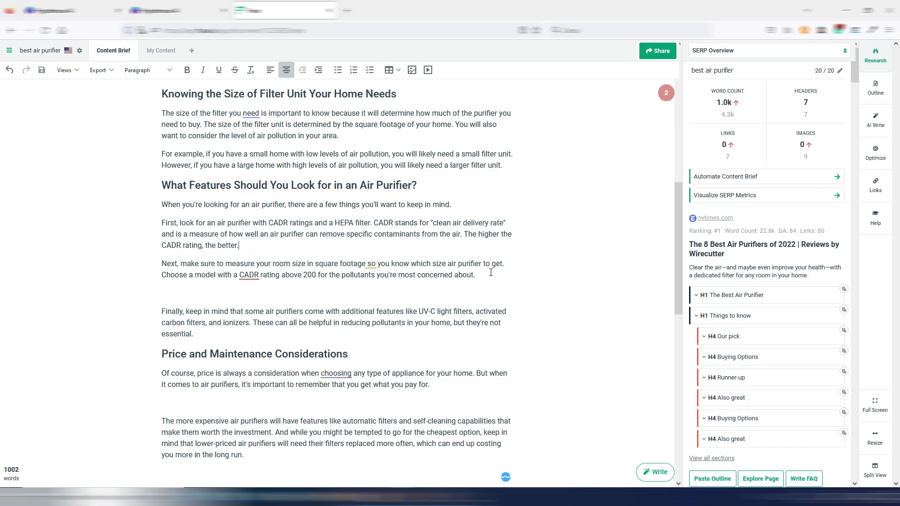
pyautogui.click(490, 272)
pyautogui.press('Delete')
# - Remove the blank lines between paragraphs in "Price and Maintenance Considerations" and "How to Find the Best Air Purifier for Your Home"
pyautogui.scroll(-4, 363, 223)
pyautogui.click(451, 151)
pyautogui.press('Delete')
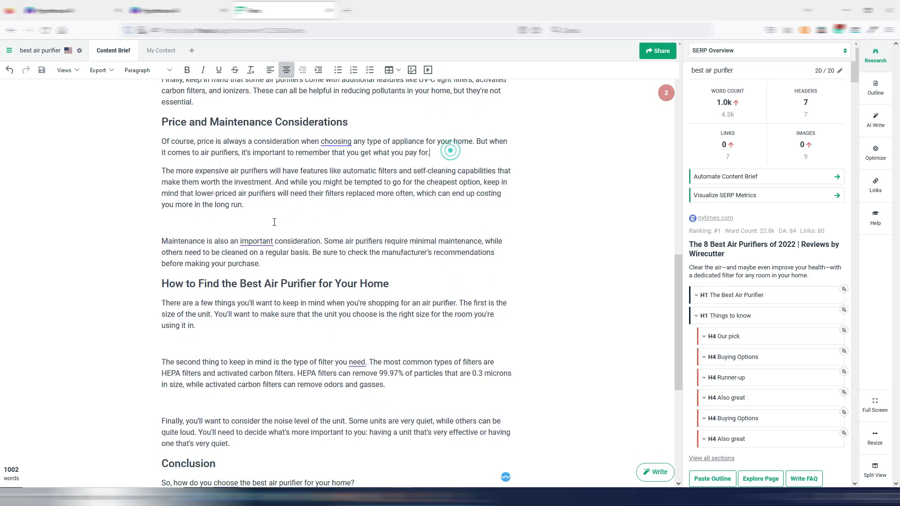
pyautogui.click(260, 204)
pyautogui.press('Delete')
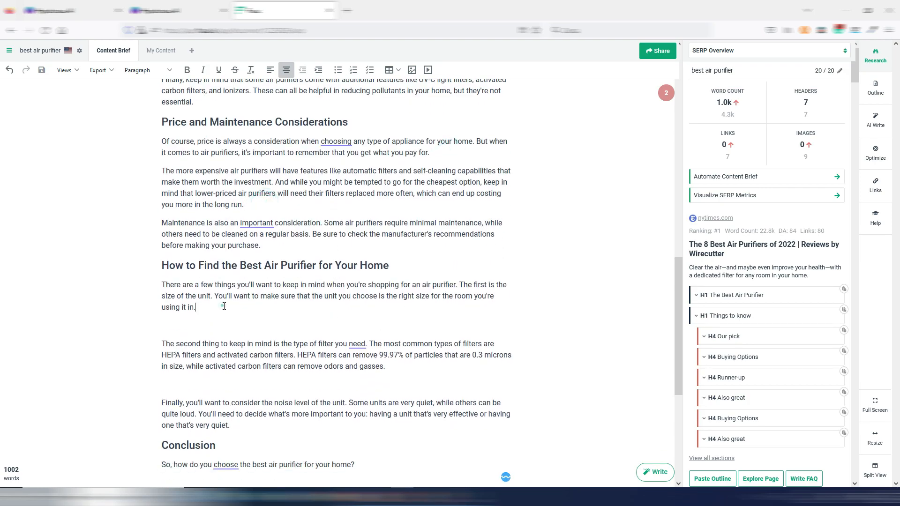
pyautogui.press('Delete')
pyautogui.scroll(-3, 223, 306)
pyautogui.click(402, 188)
pyautogui.press('Delete')
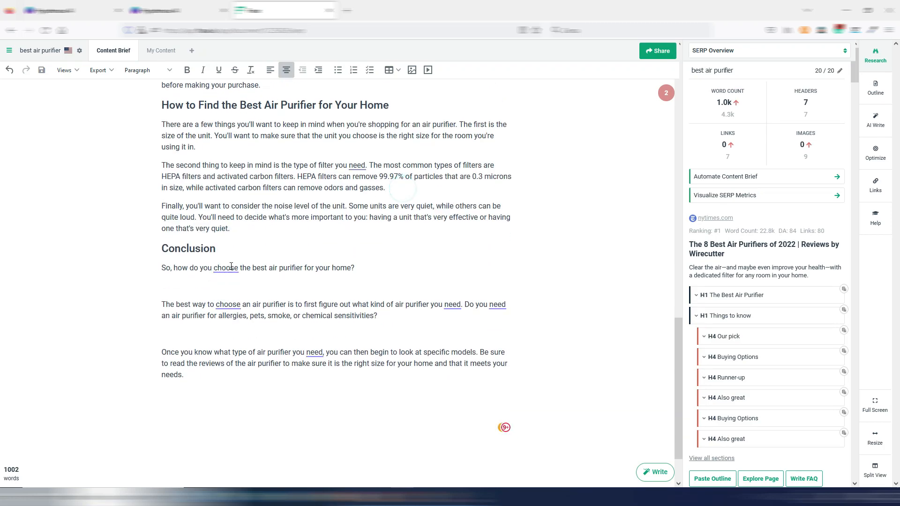
# - Remove the blank lines between the paragraphs of the Conclusion section
pyautogui.click(377, 267)
pyautogui.press('Delete')
pyautogui.click(403, 293)
pyautogui.press('Delete')
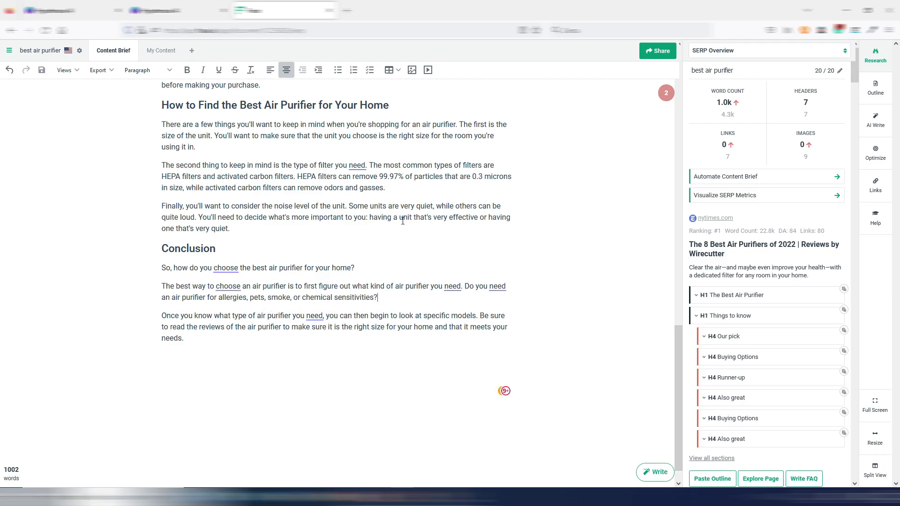
# - Check the article's optimization score and review how well it covers the keywords in the Top Topics view
pyautogui.scroll(15, 402, 221)
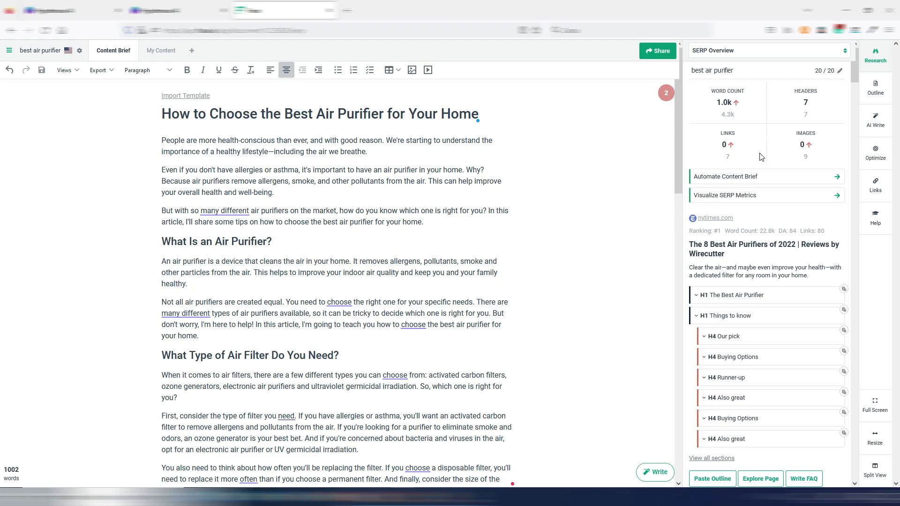
pyautogui.click(876, 154)
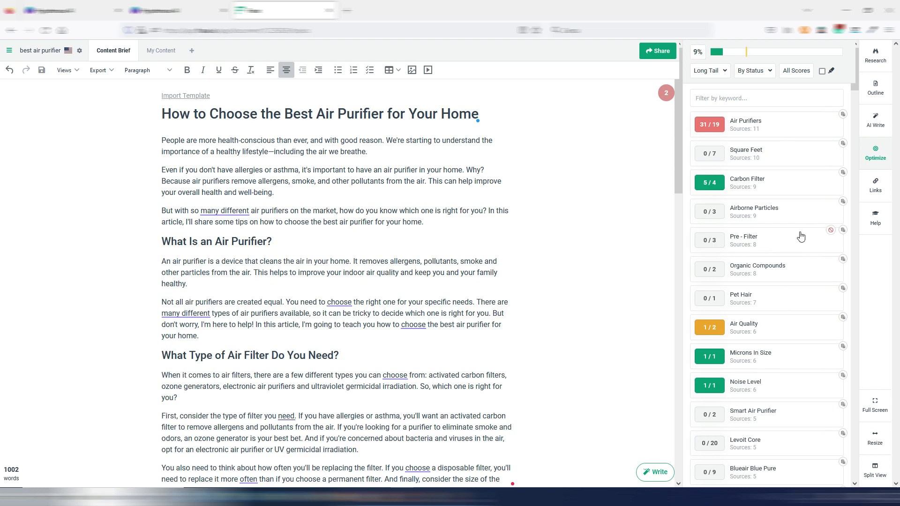
pyautogui.click(709, 73)
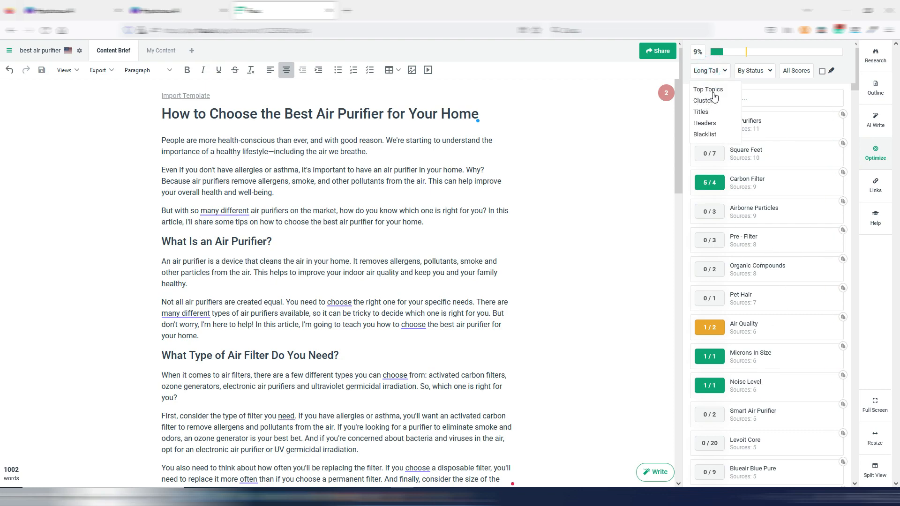
pyautogui.click(713, 90)
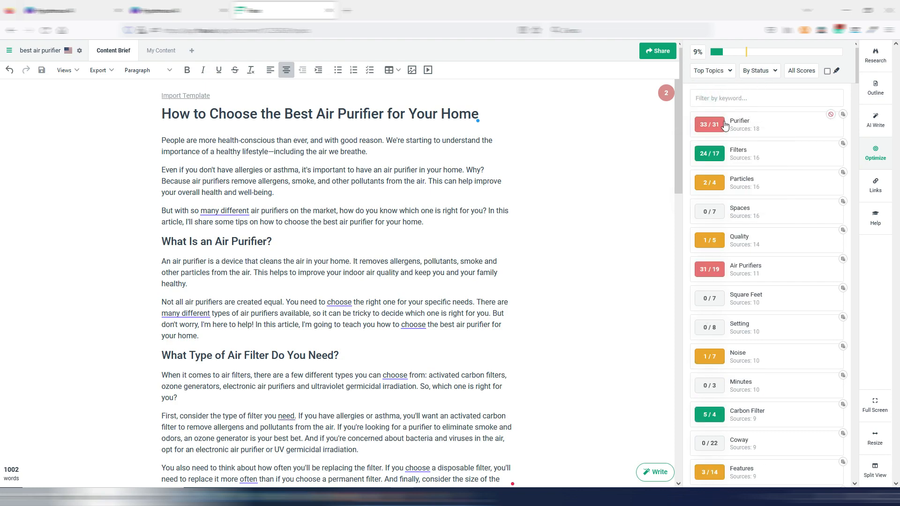
pyautogui.moveTo(739, 125)
pyautogui.scroll(-2, 789, 337)
pyautogui.scroll(-2, 789, 336)
pyautogui.scroll(4, 792, 347)
pyautogui.scroll(-4, 782, 255)
pyautogui.scroll(4, 789, 255)
# - Switch the keyword view to Clusters and inspect the sub-topics of the Purifier cluster
pyautogui.click(711, 71)
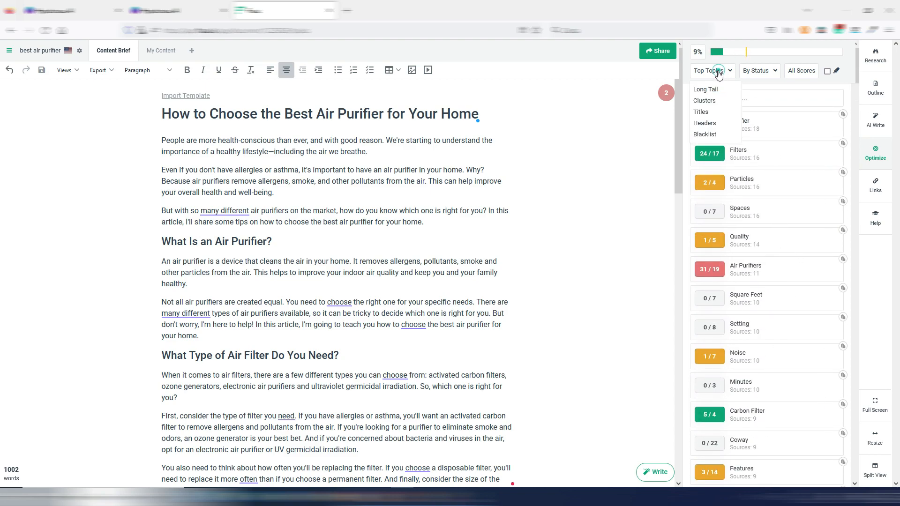
pyautogui.click(702, 101)
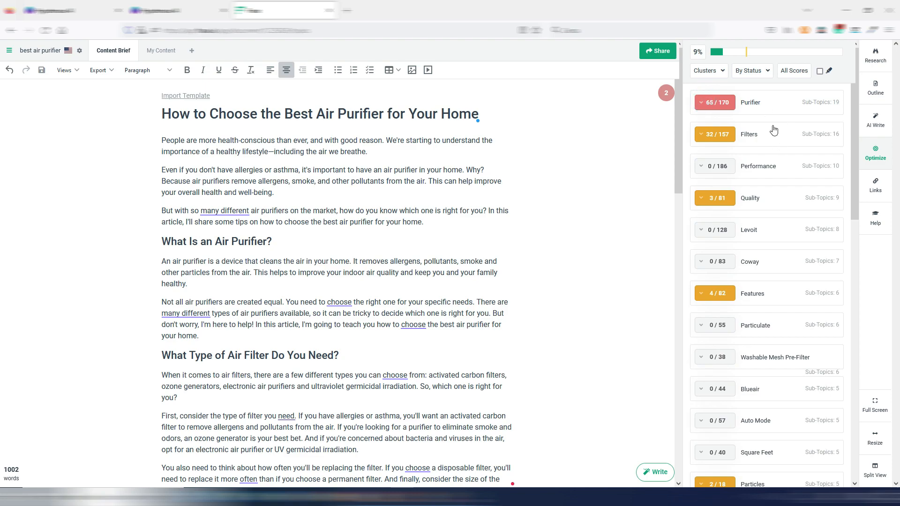
pyautogui.click(699, 106)
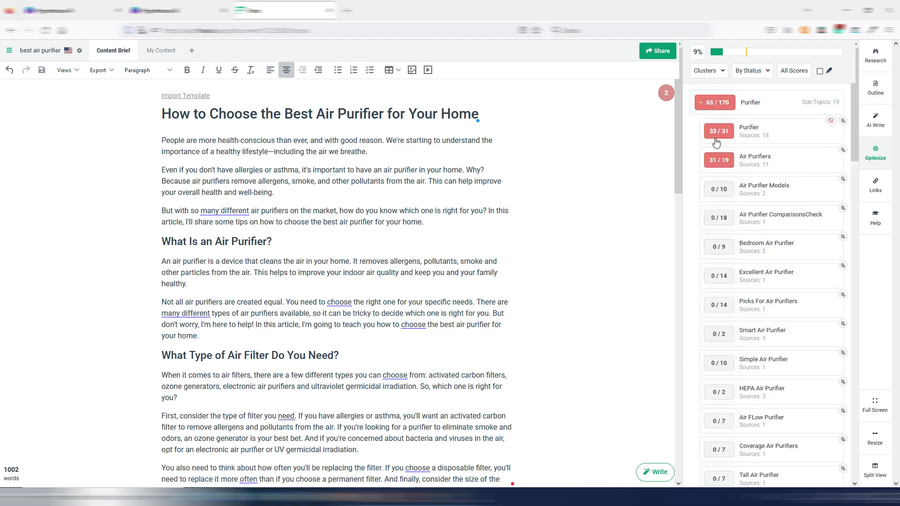
pyautogui.click(702, 106)
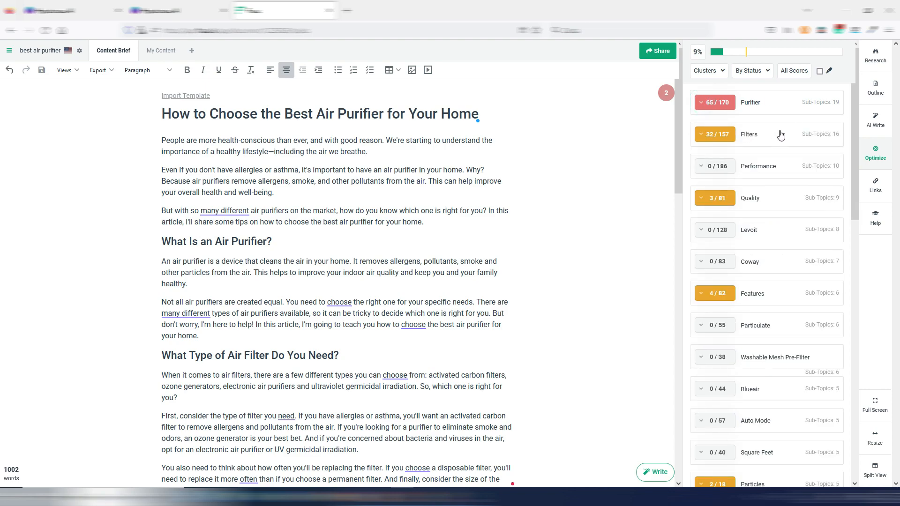
# - Browse further down the topic clusters and inspect the sub-topics of the Timer cluster
pyautogui.scroll(-1, 785, 182)
pyautogui.scroll(1, 785, 182)
pyautogui.scroll(-2, 797, 205)
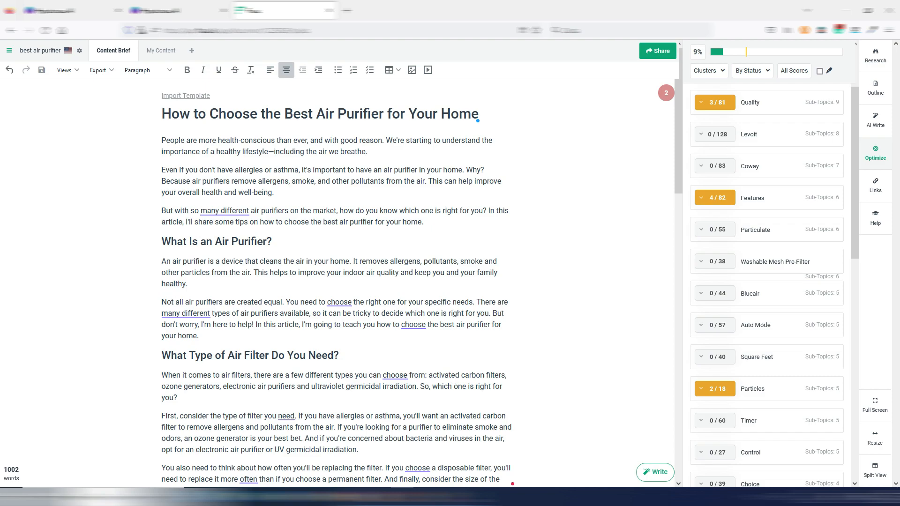
pyautogui.scroll(-4, 796, 235)
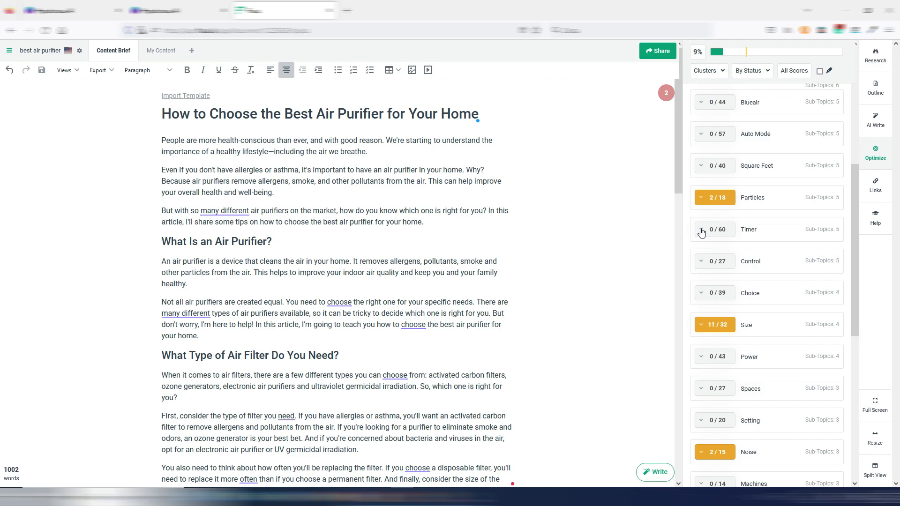
pyautogui.click(701, 232)
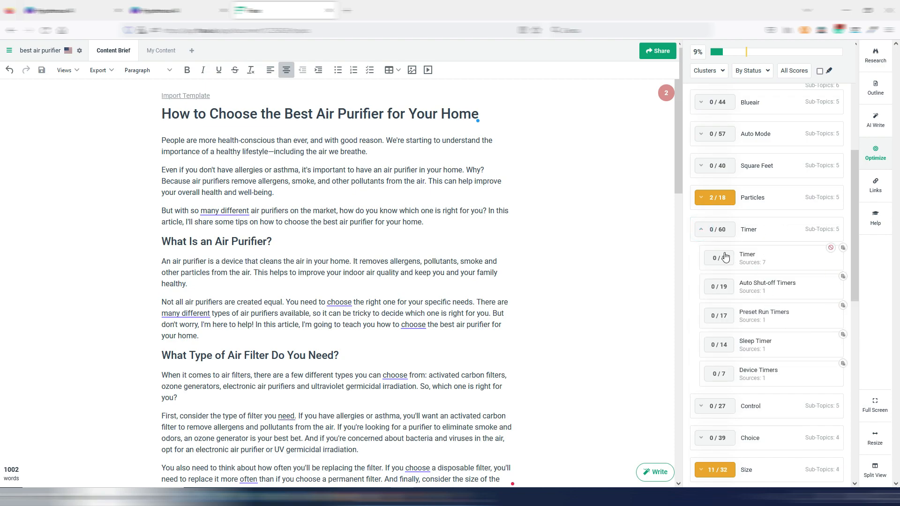
pyautogui.click(702, 231)
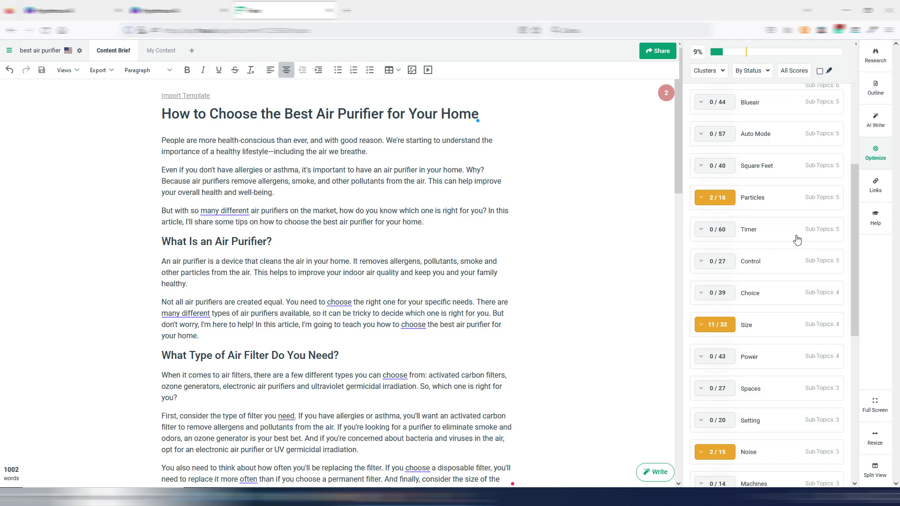
# - Review the remaining topic clusters, skim the article against them, and return to the start of the cluster list
pyautogui.scroll(-1, 787, 266)
pyautogui.scroll(-3, 787, 266)
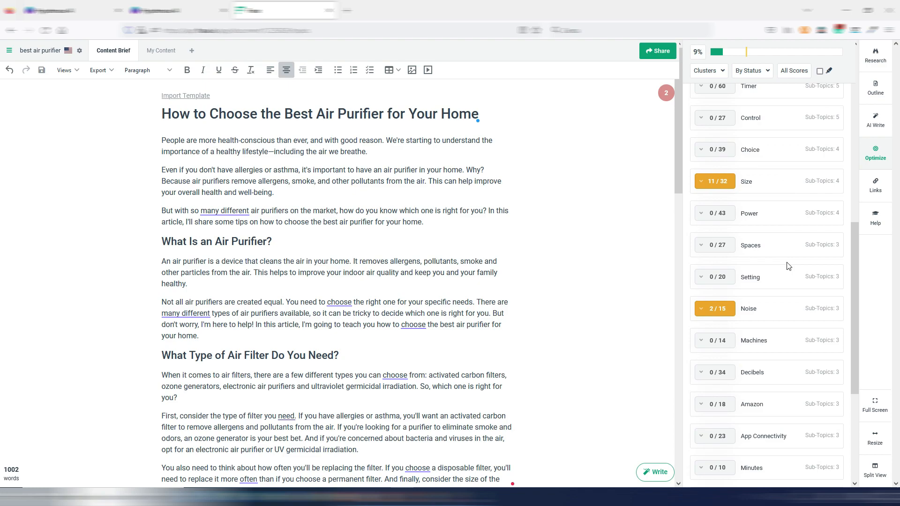
pyautogui.scroll(-3, 763, 213)
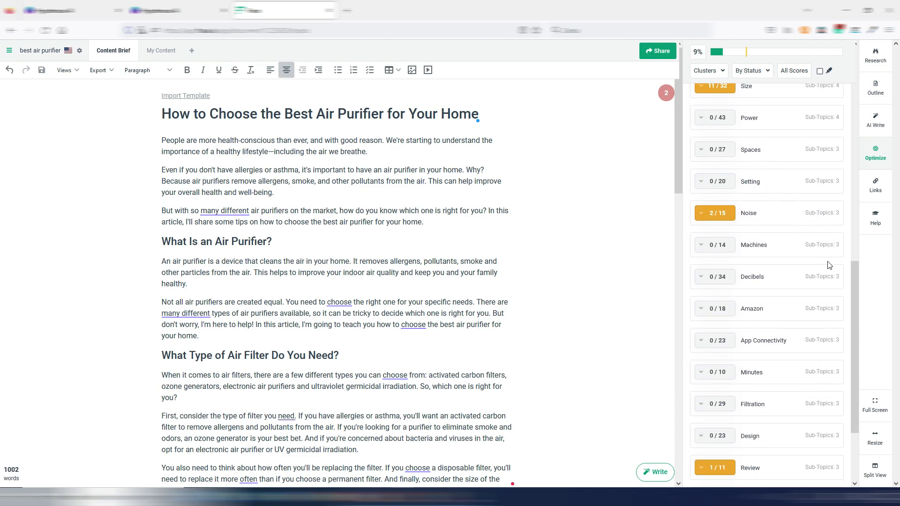
pyautogui.scroll(-3, 426, 327)
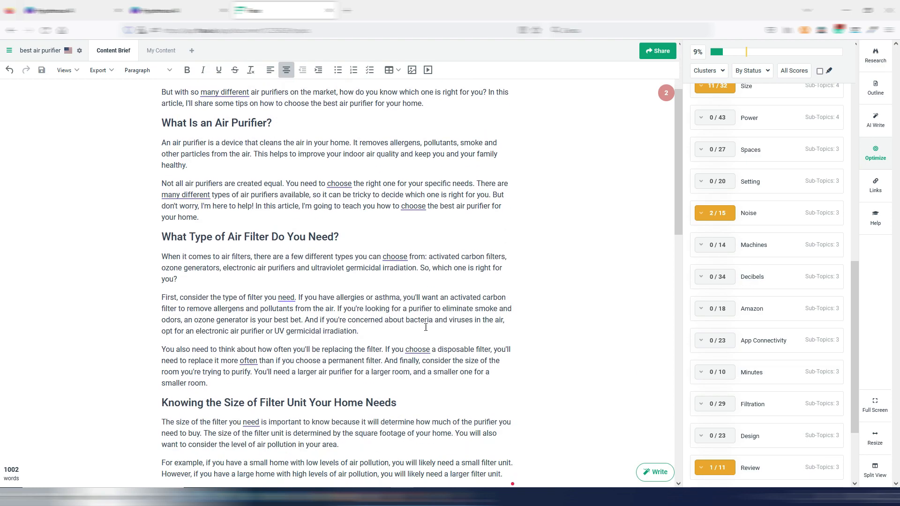
pyautogui.scroll(-10, 425, 327)
pyautogui.scroll(15, 603, 158)
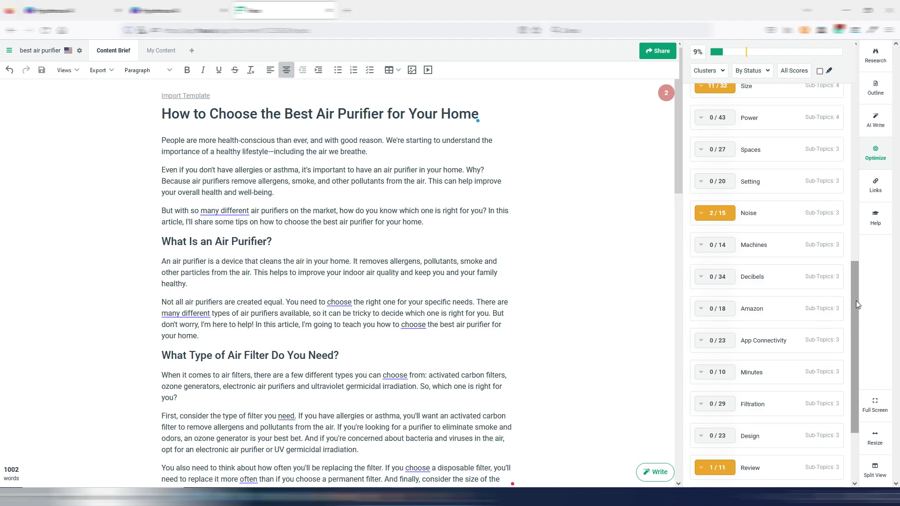
pyautogui.moveTo(855, 300); pyautogui.dragTo(855, 88)
pyautogui.click(708, 71)
pyautogui.click(713, 72)
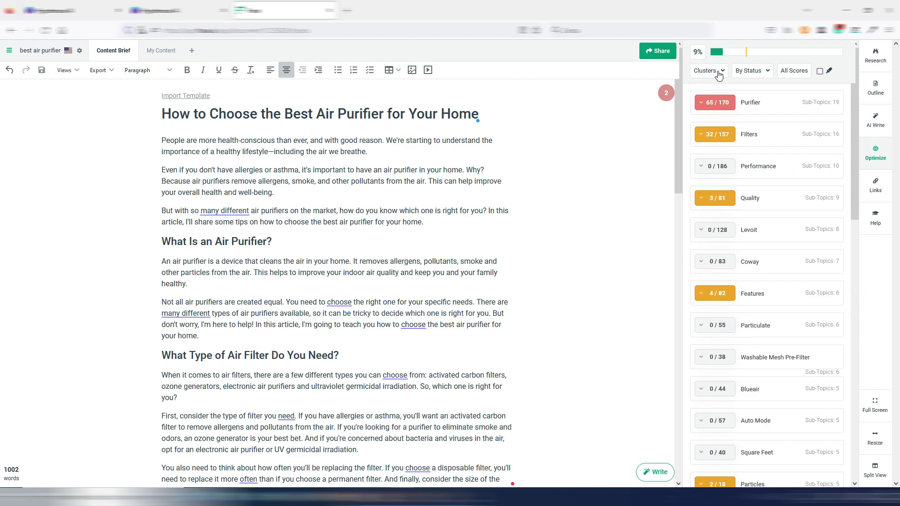
# - Compare the article's content score with the scores of the ranking competitor pages, and check the competitors' average score
pyautogui.click(796, 72)
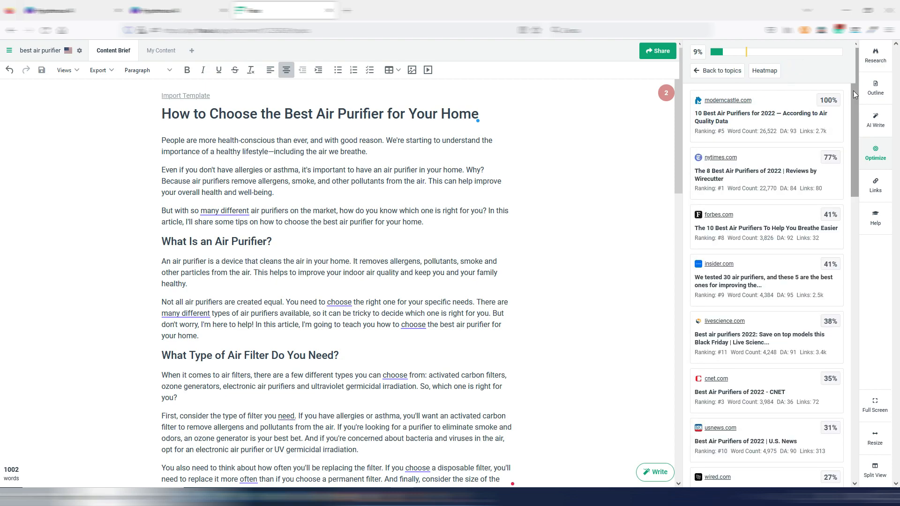
pyautogui.moveTo(853, 90)
pyautogui.mouseDown()
pyautogui.moveTo(860, 248)
pyautogui.moveTo(860, 80)
pyautogui.mouseUp()
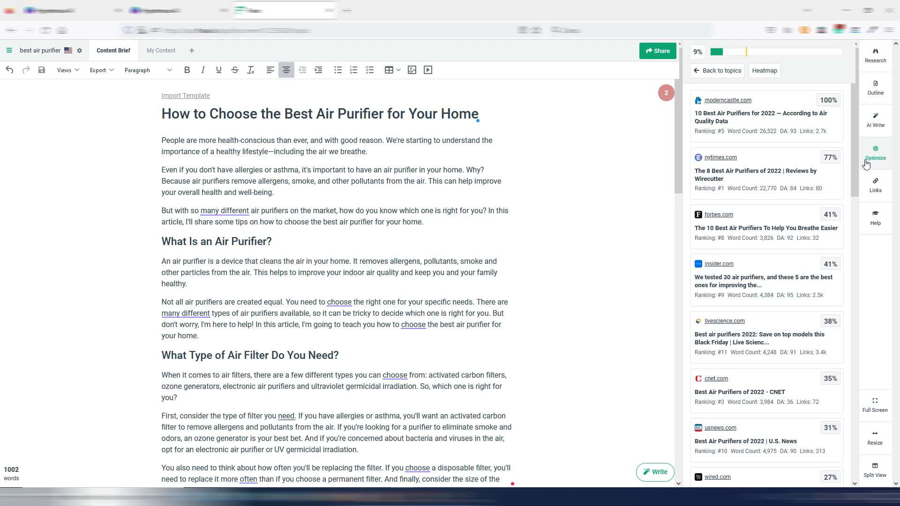
pyautogui.moveTo(856, 154); pyautogui.dragTo(850, 396)
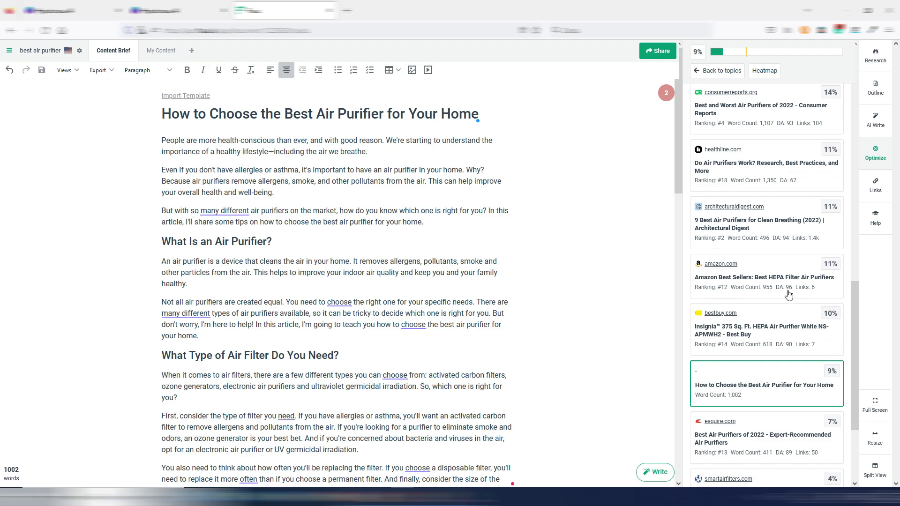
pyautogui.scroll(15, 768, 281)
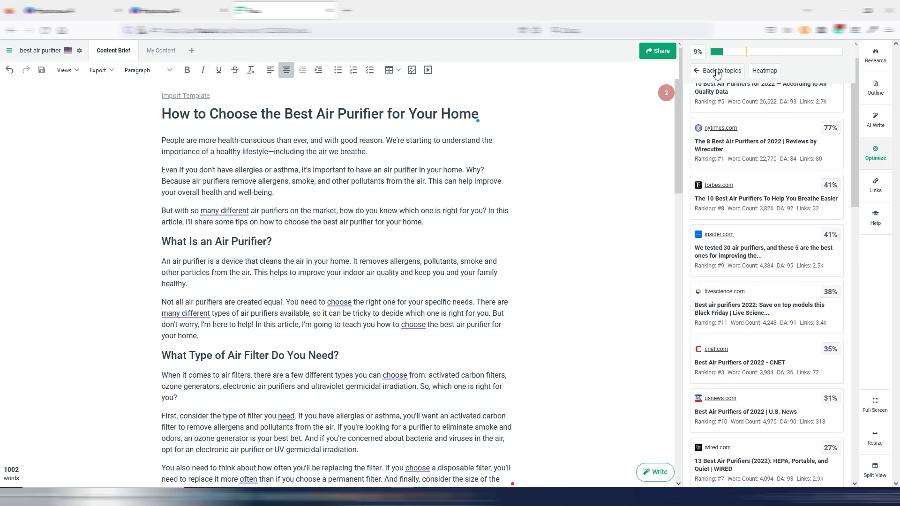
pyautogui.click(697, 71)
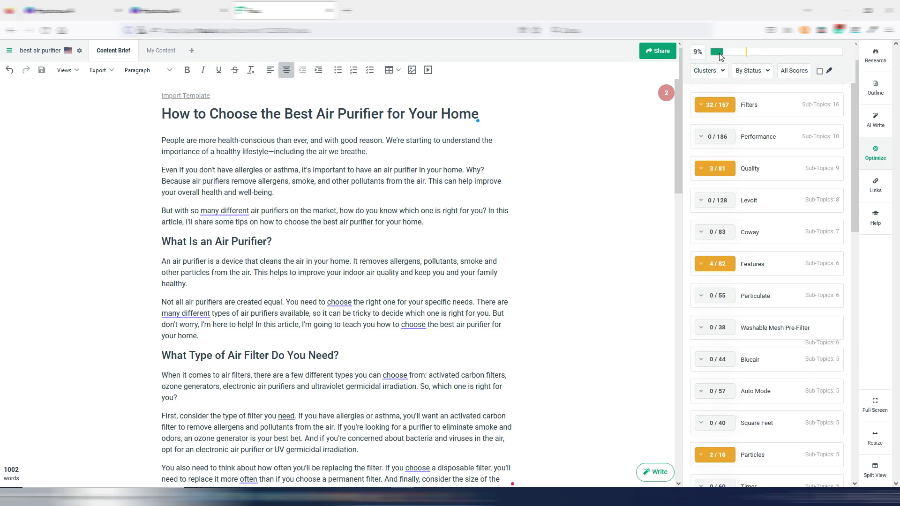
pyautogui.moveTo(747, 57)
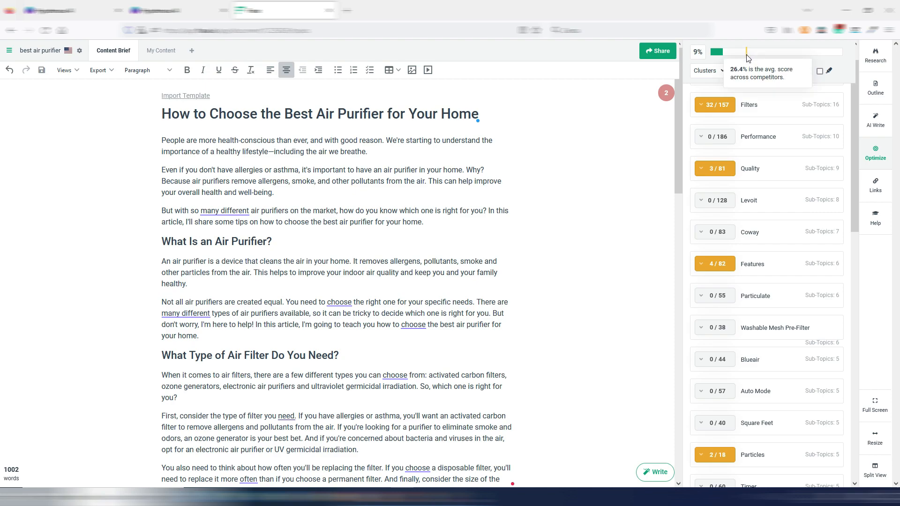
# - Switch the keyword view to Long Tail, filter it by Topic Gap, and browse the missing keywords
pyautogui.click(719, 72)
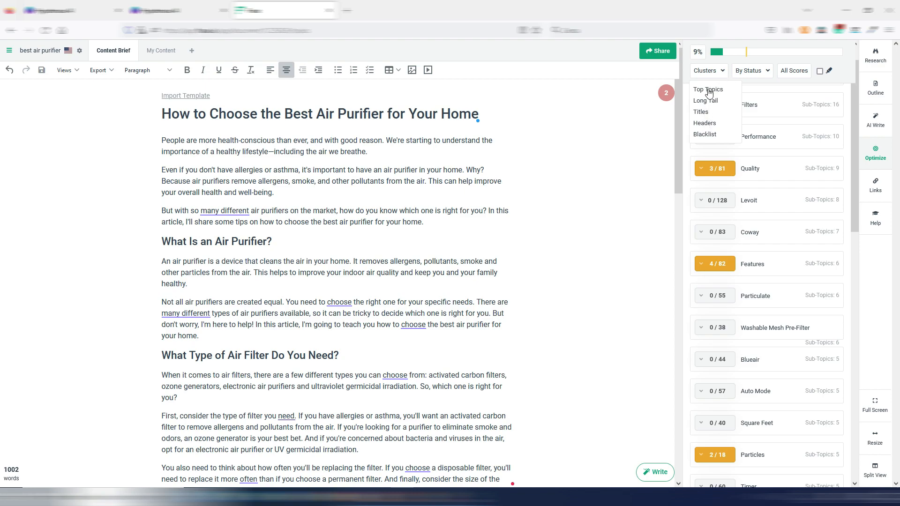
pyautogui.click(705, 101)
pyautogui.click(770, 73)
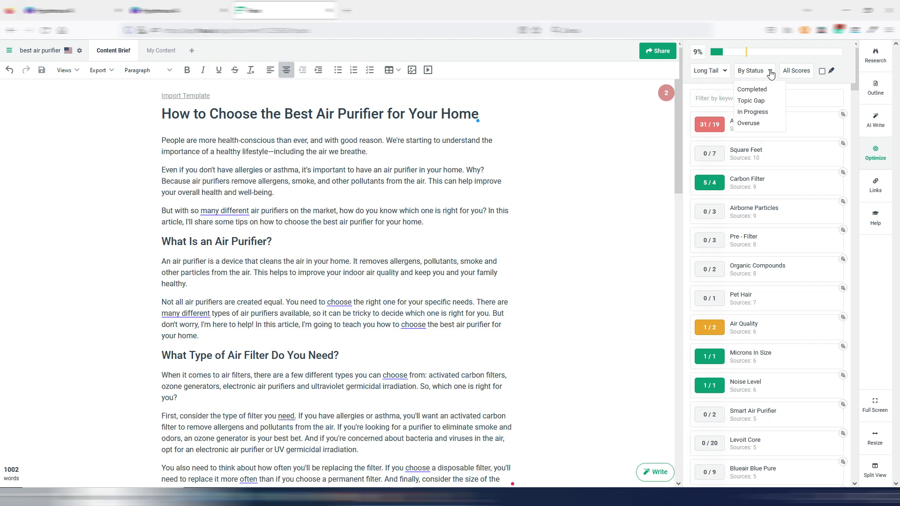
pyautogui.click(755, 102)
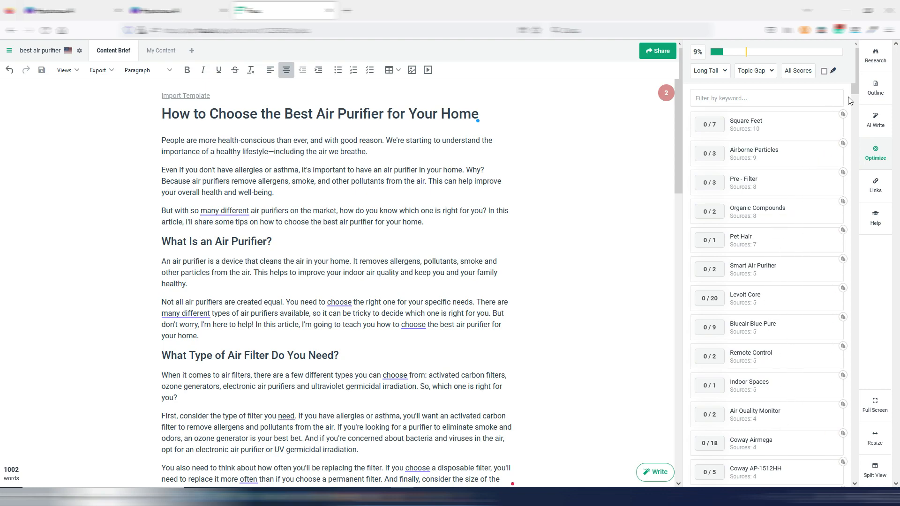
pyautogui.moveTo(855, 95)
pyautogui.mouseDown()
pyautogui.moveTo(850, 161)
pyautogui.moveTo(852, 89)
pyautogui.mouseUp()
pyautogui.moveTo(852, 96); pyautogui.dragTo(864, 163)
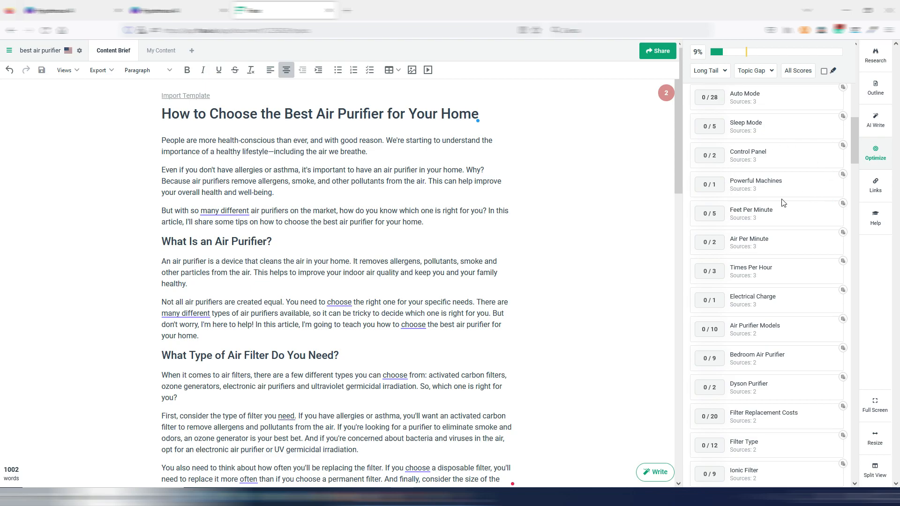
# - Switch to Hypotenuse AI's pricing page, show monthly billing, and compare the Starter and Growth plans
pyautogui.moveTo(897, 405); pyautogui.dragTo(897, 134)
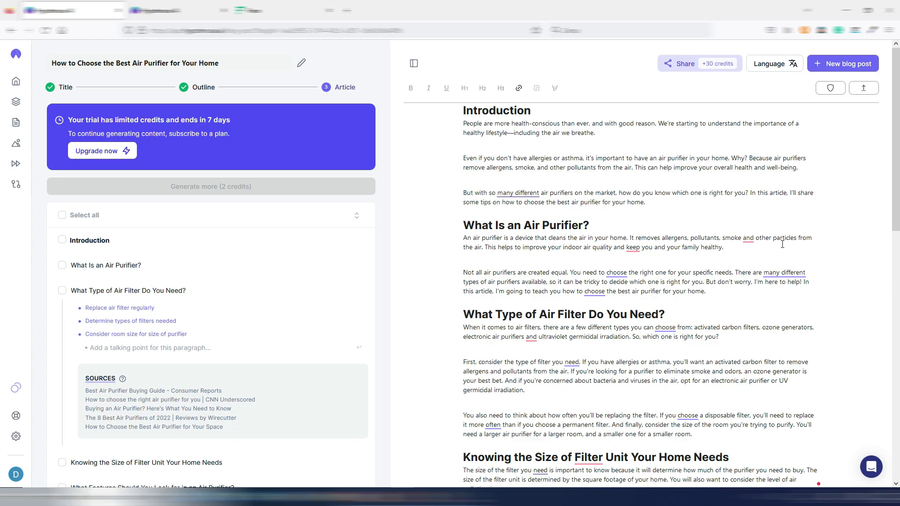
pyautogui.click(181, 10)
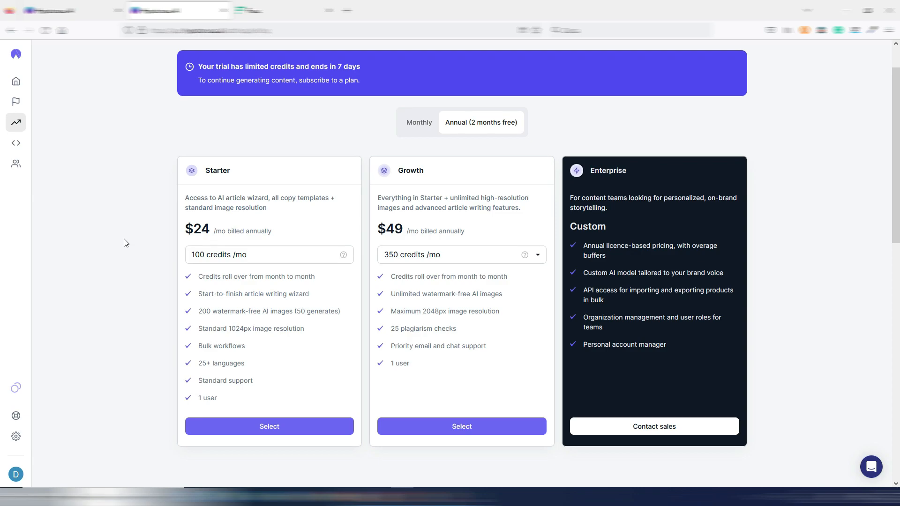
pyautogui.click(429, 124)
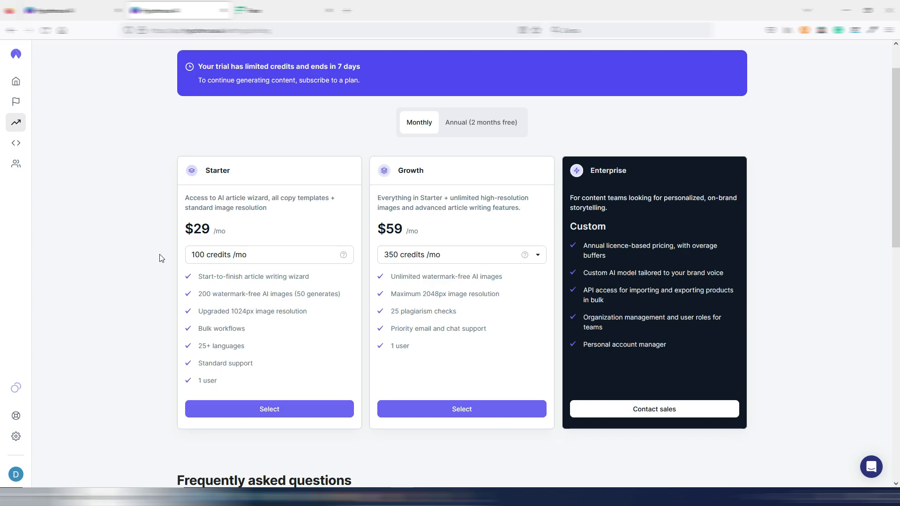
pyautogui.moveTo(279, 255)
pyautogui.moveTo(418, 208); pyautogui.dragTo(519, 207)
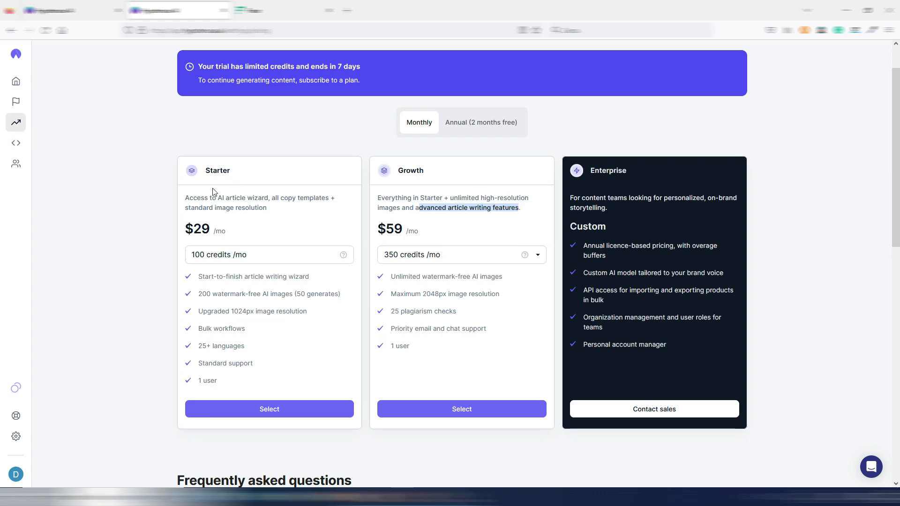
pyautogui.click(293, 224)
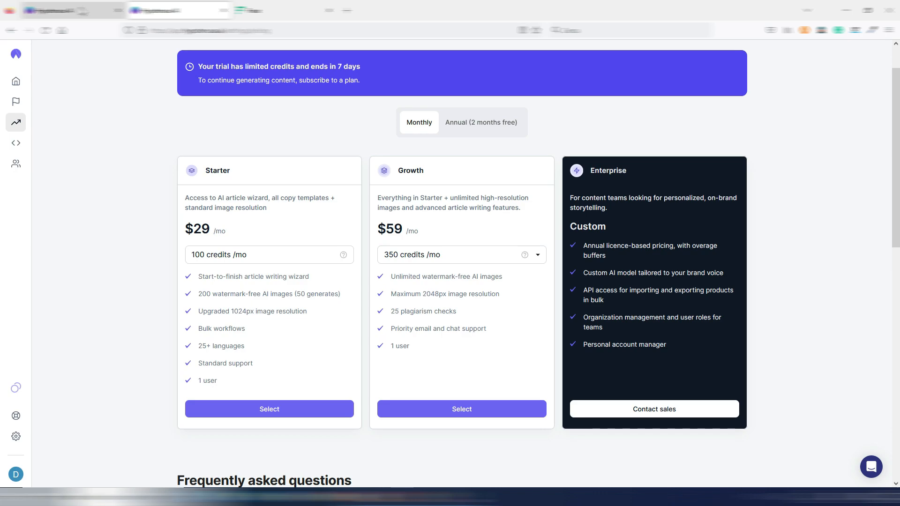
# - Look over the generated air purifier article again, and check the credit details of the Growth plan
pyautogui.click(79, 10)
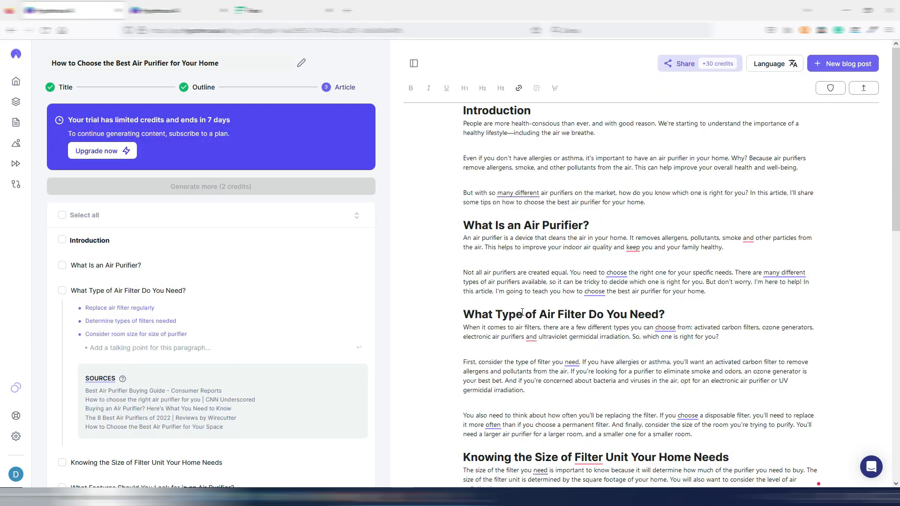
pyautogui.click(157, 11)
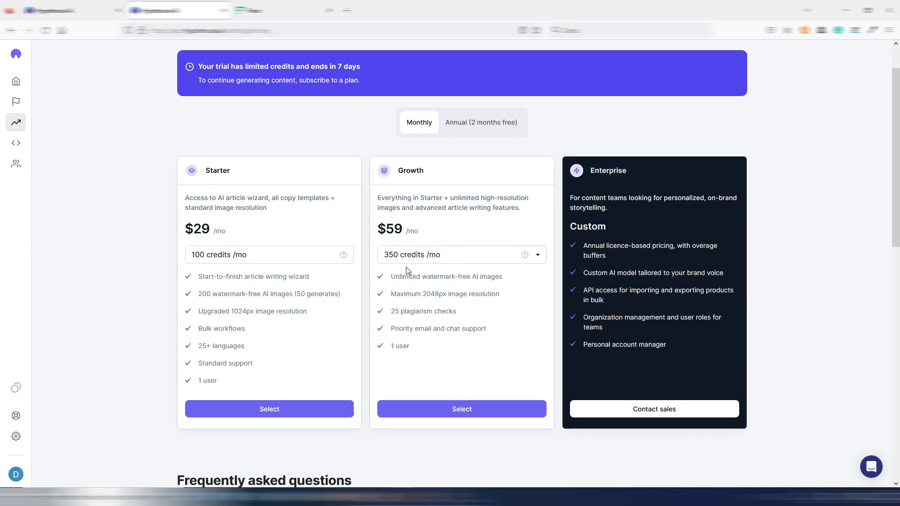
pyautogui.moveTo(524, 255)
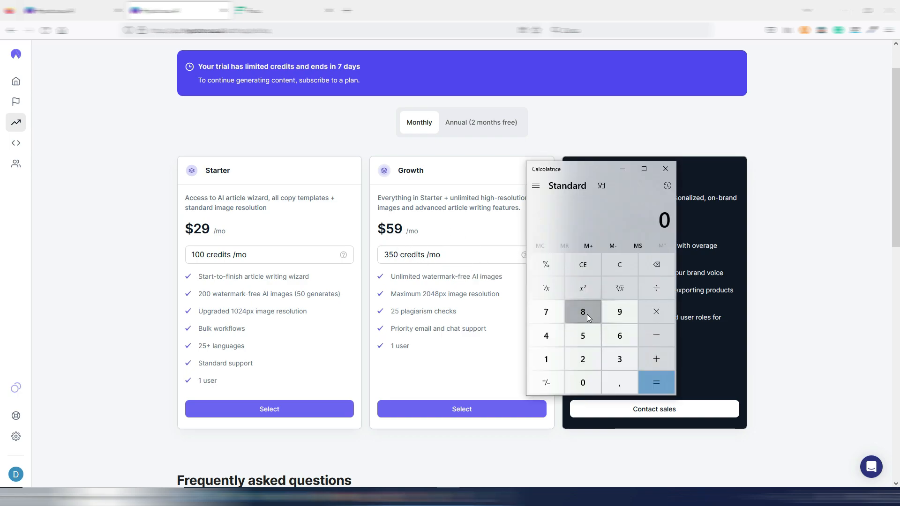
# - Divide 87,000 by 2,000 in the calculator and close it
pyautogui.click(586, 311)
pyautogui.click(546, 312)
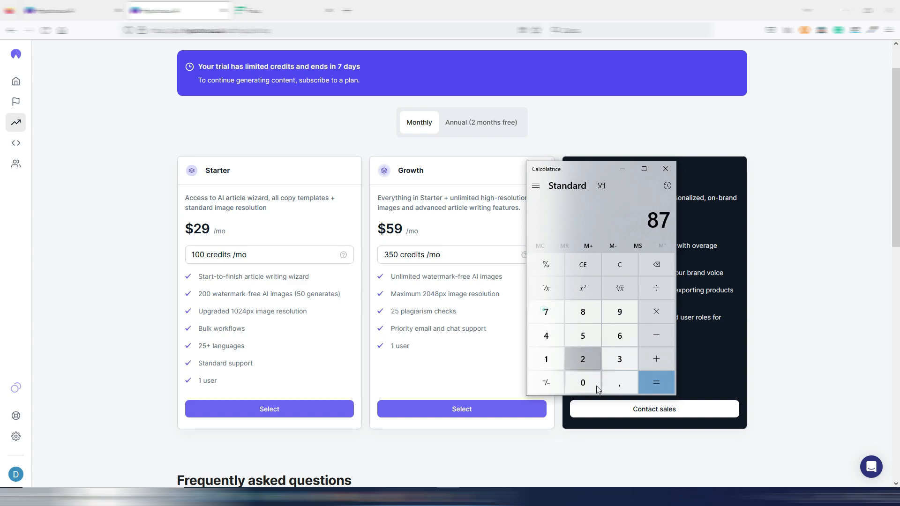
pyautogui.click(583, 380)
pyautogui.click(584, 382)
pyautogui.click(584, 382)
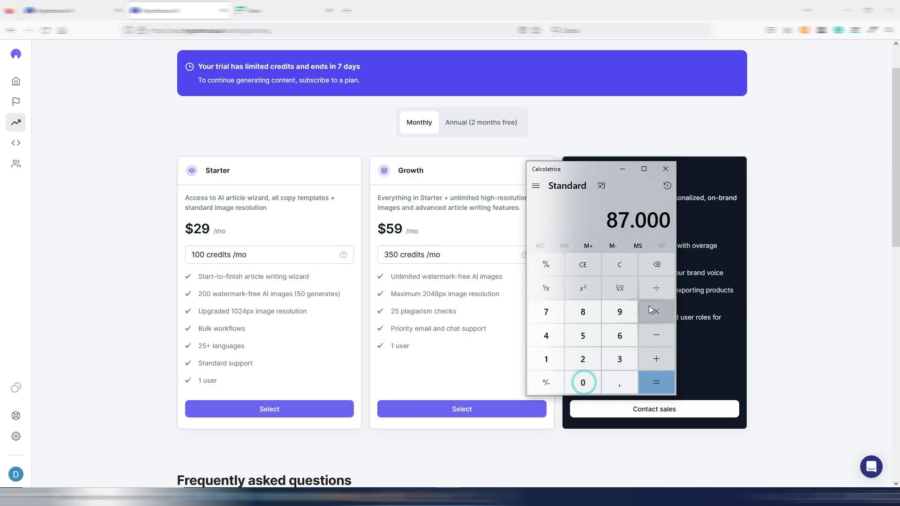
pyautogui.click(655, 289)
pyautogui.click(586, 365)
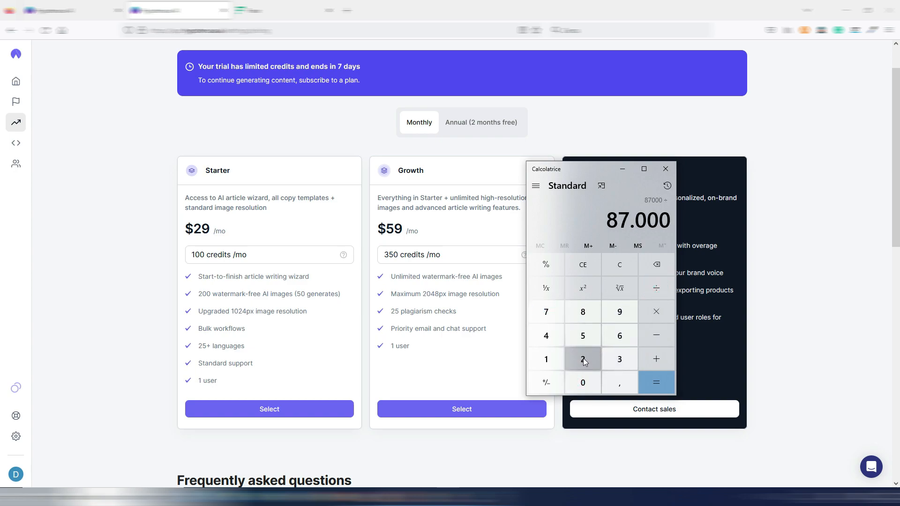
pyautogui.click(584, 380)
pyautogui.click(584, 380)
pyautogui.click(584, 380)
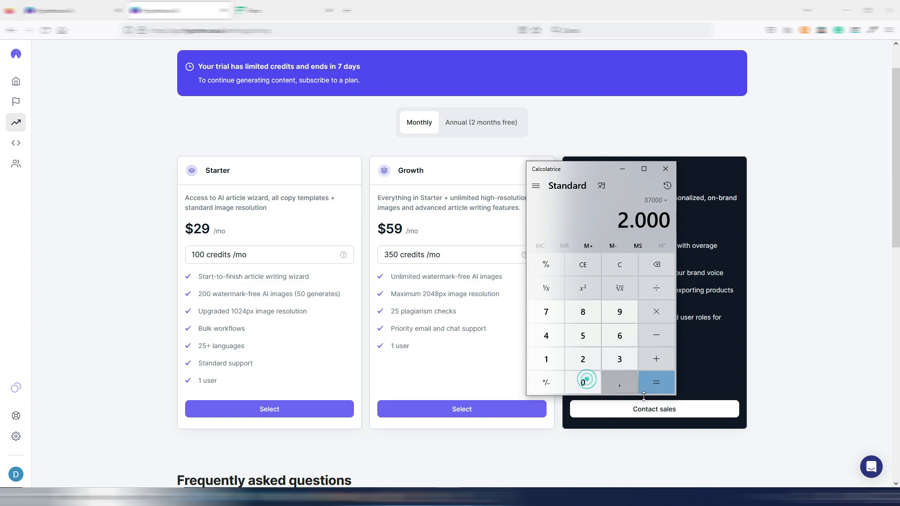
pyautogui.click(657, 384)
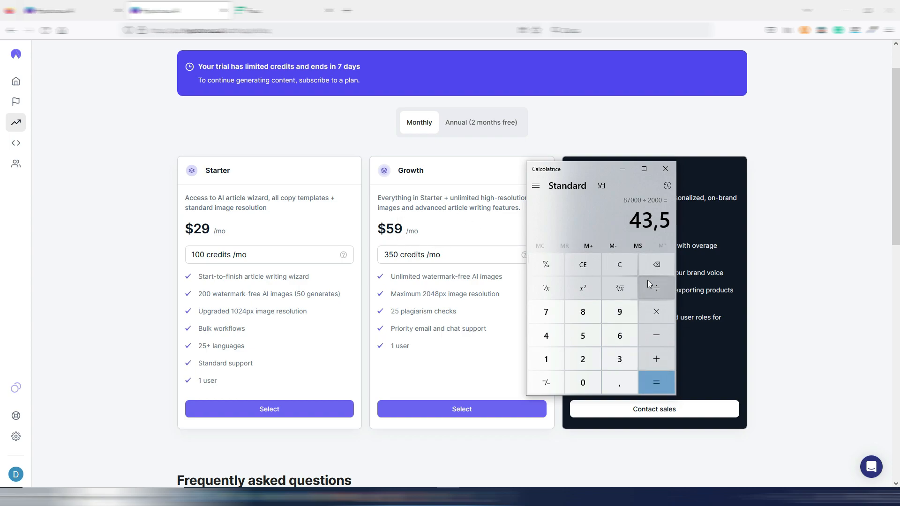
pyautogui.click(665, 168)
# - Show the annual plan prices, and read the LinkedIn sharing bonus terms on the Earn free credits page
pyautogui.click(468, 122)
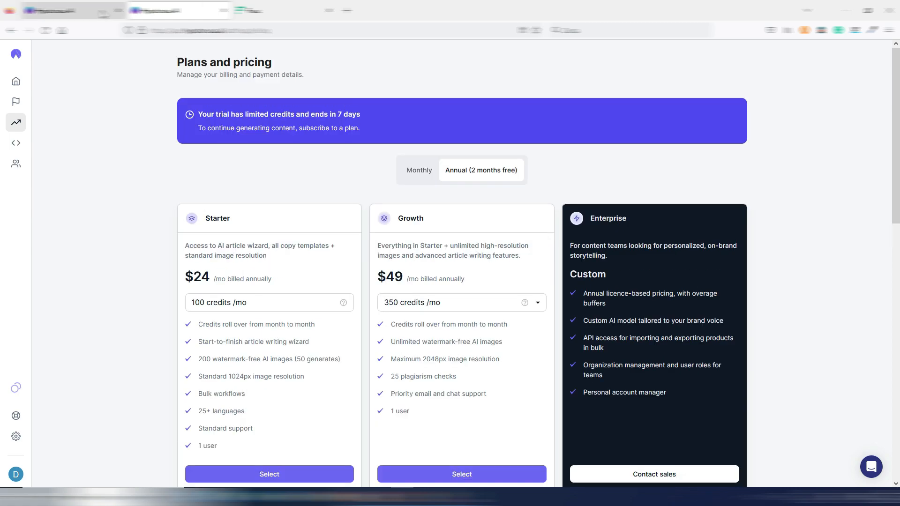
pyautogui.click(84, 8)
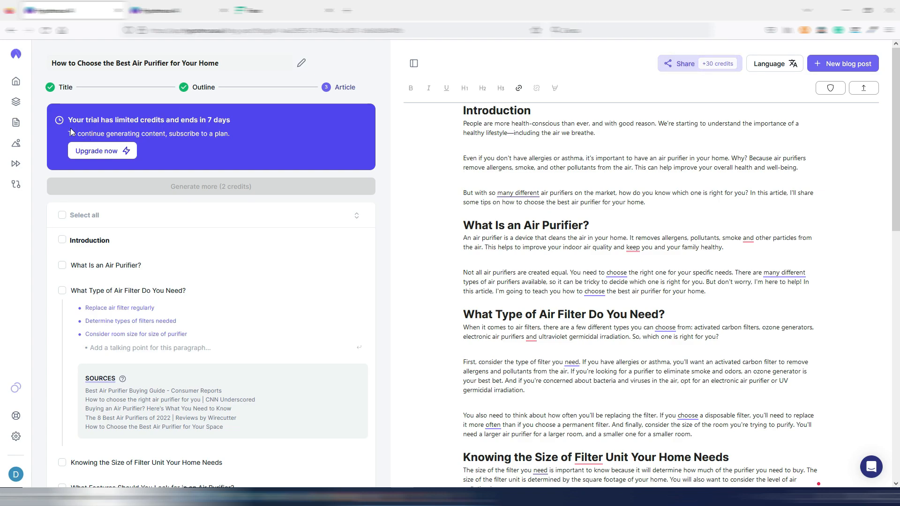
pyautogui.moveTo(24, 123)
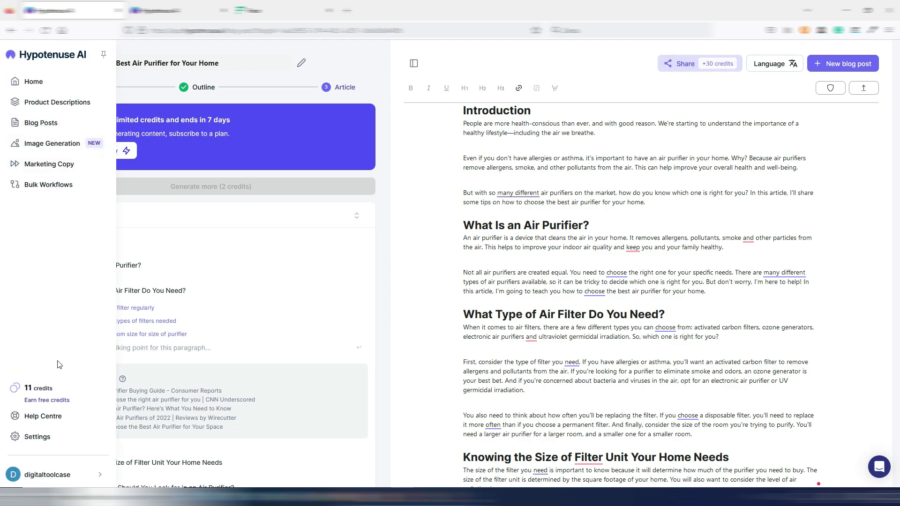
pyautogui.click(38, 388)
pyautogui.click(52, 400)
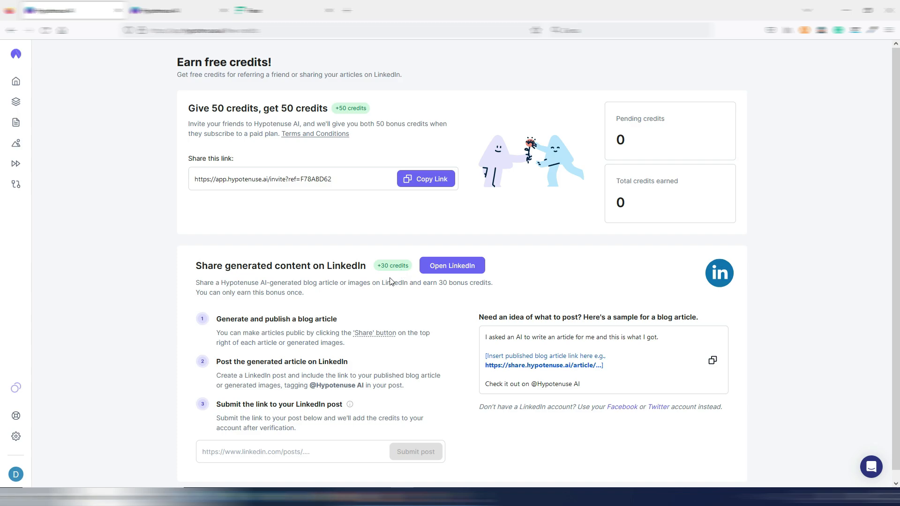
pyautogui.moveTo(196, 290); pyautogui.dragTo(308, 294)
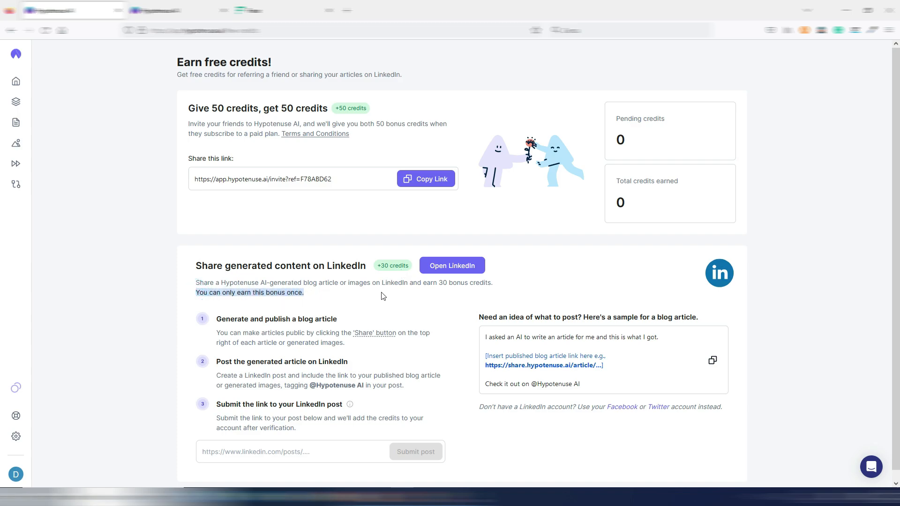
# - Return to the pricing page and review the plans with monthly billing
pyautogui.hotkey('ctrl', 'Tab')
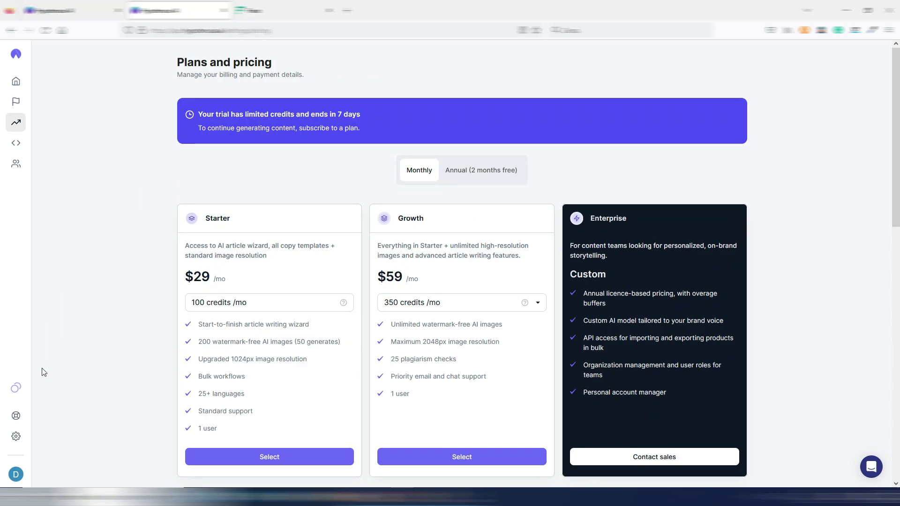
pyautogui.moveTo(42, 386)
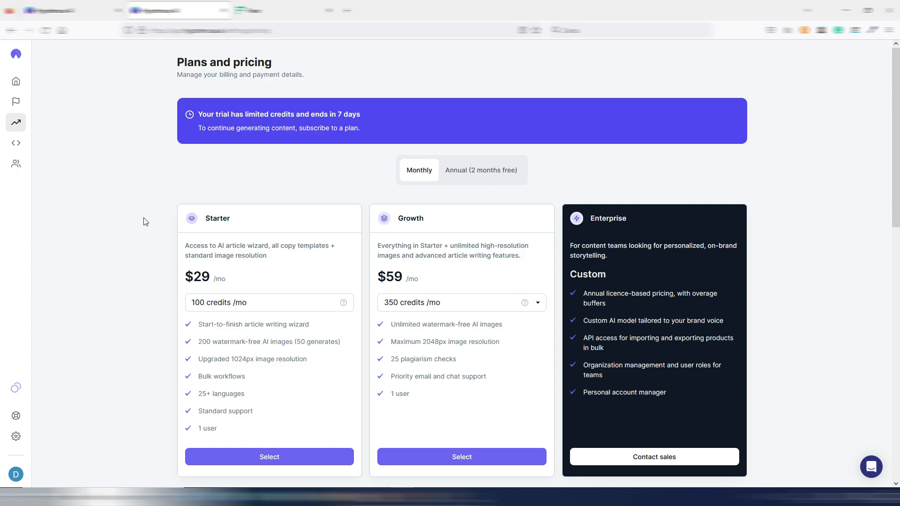
pyautogui.hotkey('ctrl', 'shift', 'Tab')
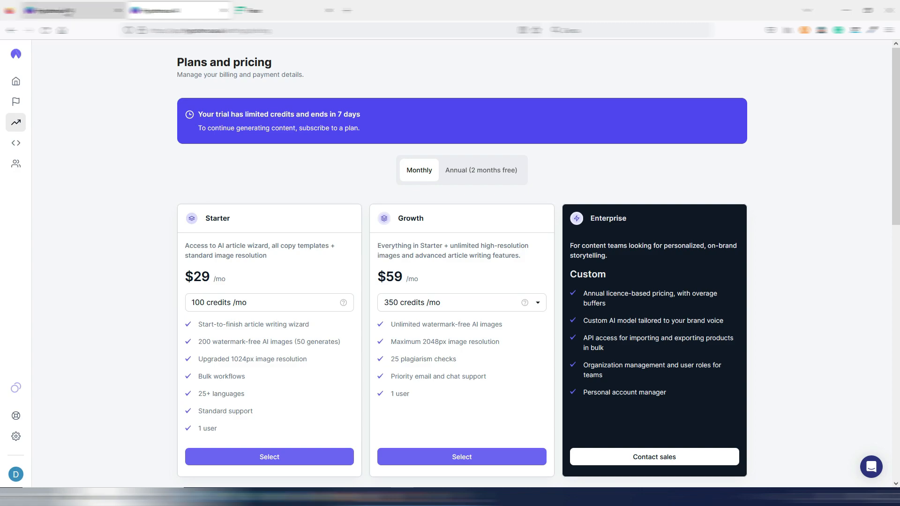